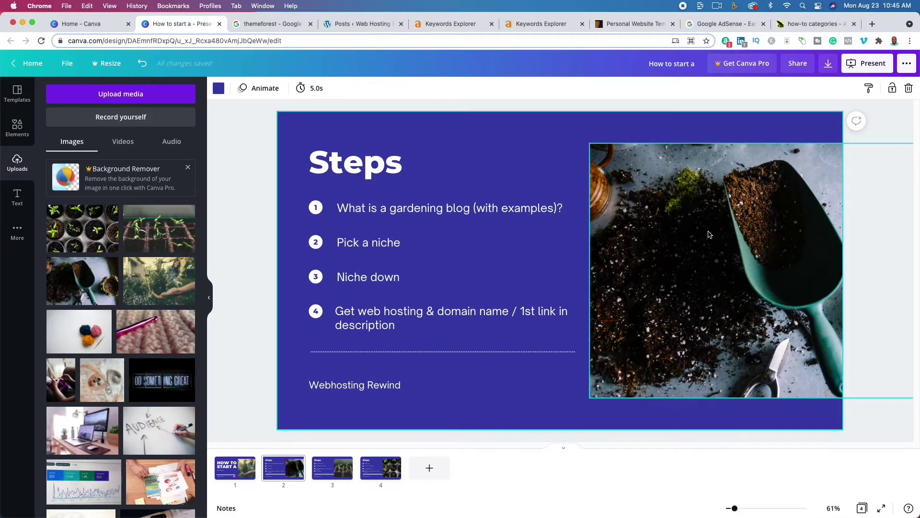
Switch to the A Way to Garden website and look through its how-to categories
left_click(817, 26)
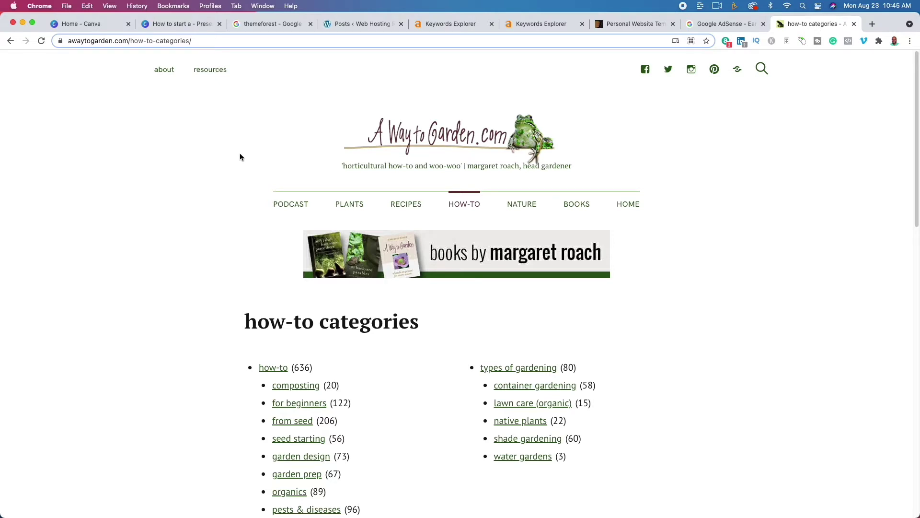
scroll(252, 236, "down", 7)
scroll(253, 236, "up", 7)
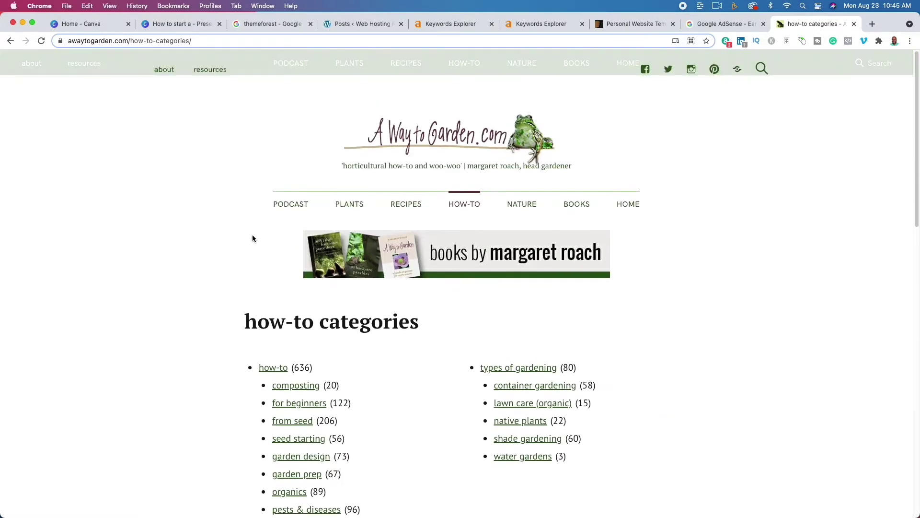
Open the A Way to Garden home page and examine its podcasts, posts, timely essentials, nature topics and plant stories as a gardening blog example
left_click(474, 144)
scroll(288, 254, "down", 4)
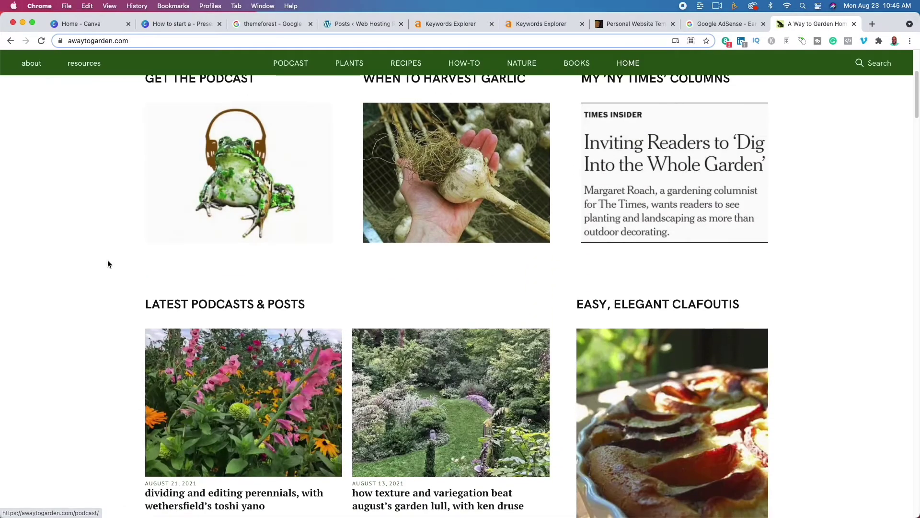
scroll(144, 250, "up", 4)
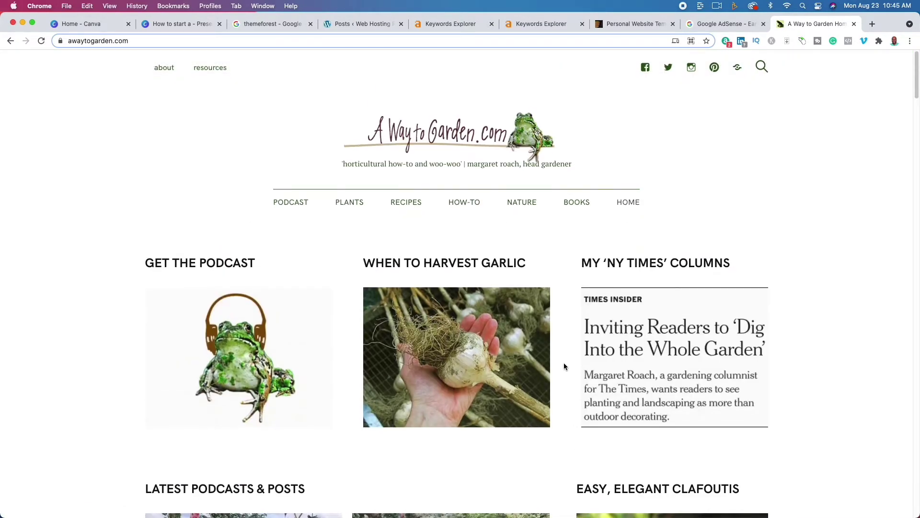
scroll(564, 364, "down", 5)
scroll(564, 362, "down", 6)
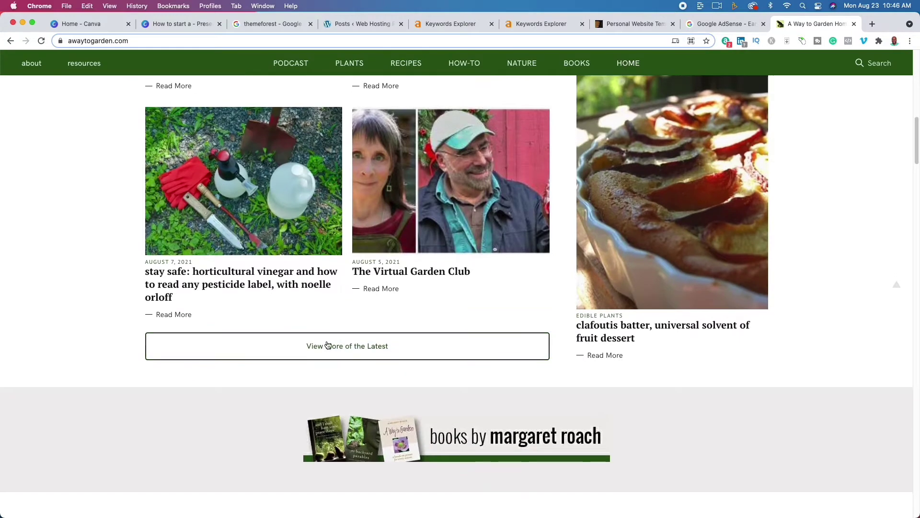
scroll(284, 335, "down", 6)
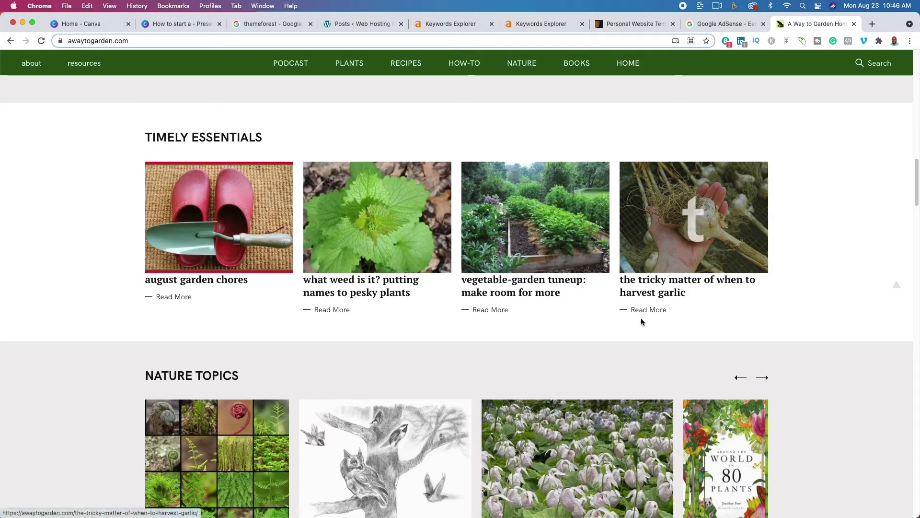
scroll(449, 334, "down", 6)
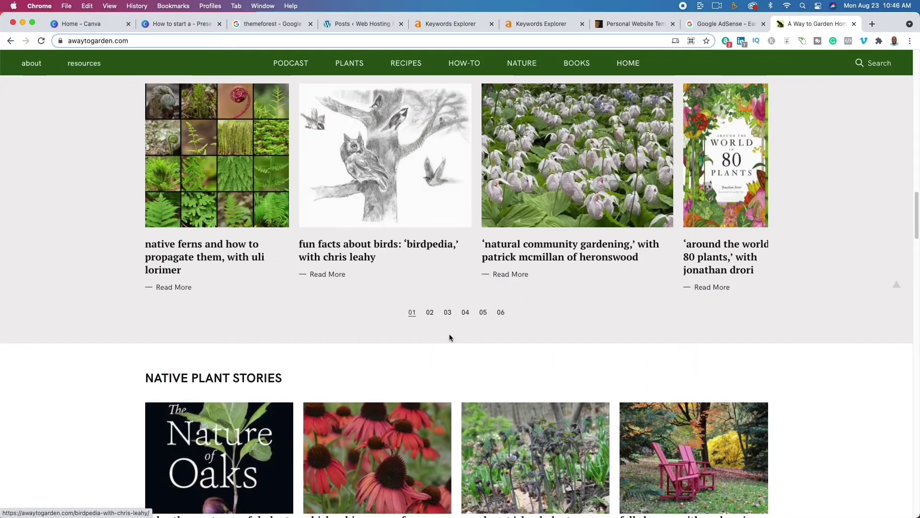
scroll(524, 348, "down", 7)
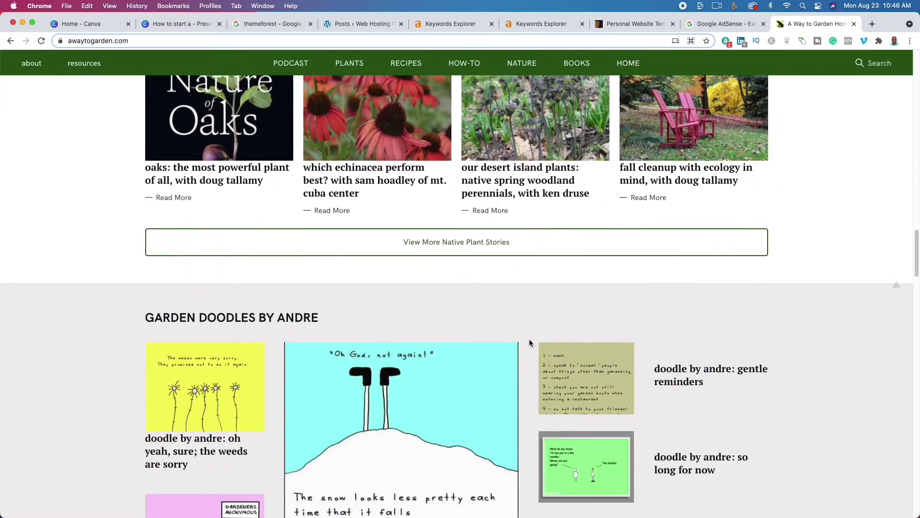
scroll(529, 343, "up", 9)
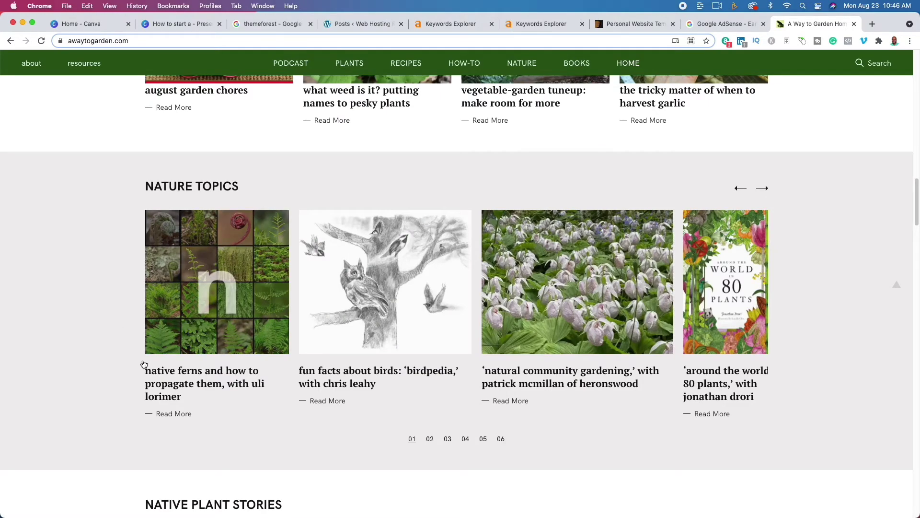
scroll(85, 375, "up", 8)
scroll(86, 376, "up", 15)
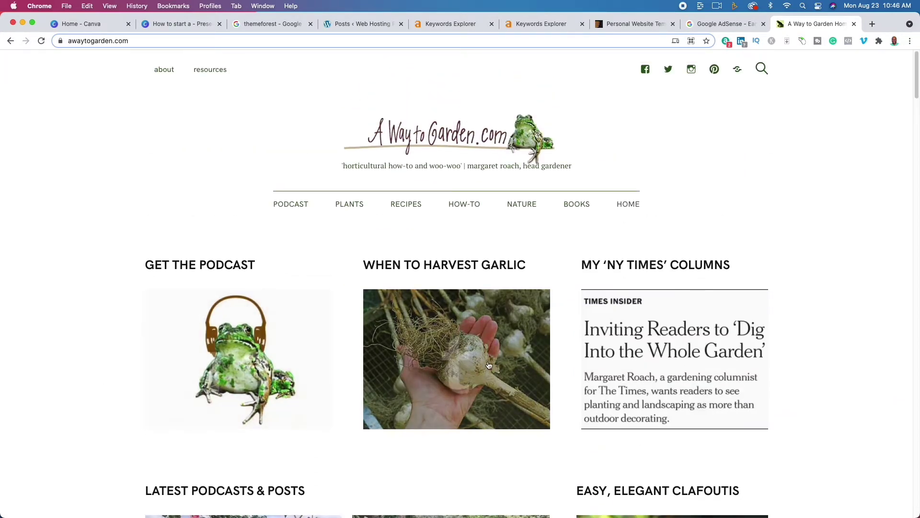
In Ahrefs Keywords Explorer, view the keyword overviews for "gardening" and "how to plant"
left_click(448, 23)
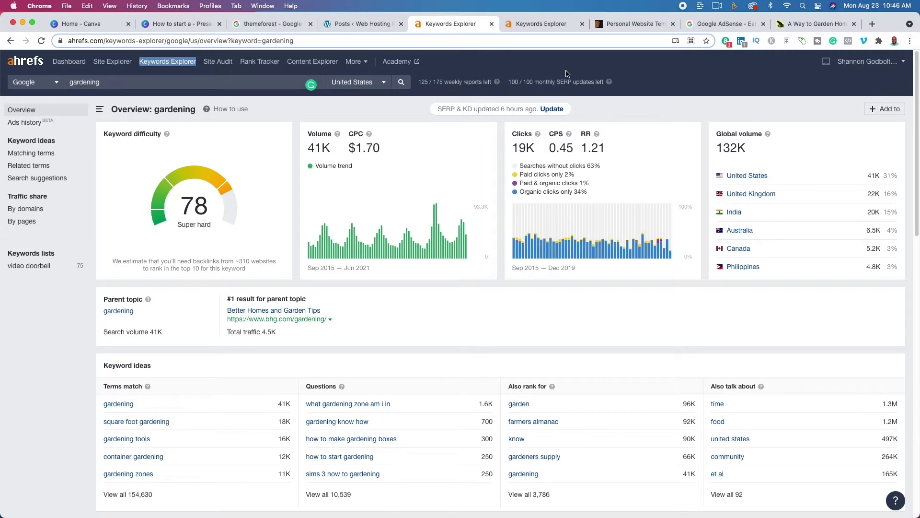
left_click(534, 24)
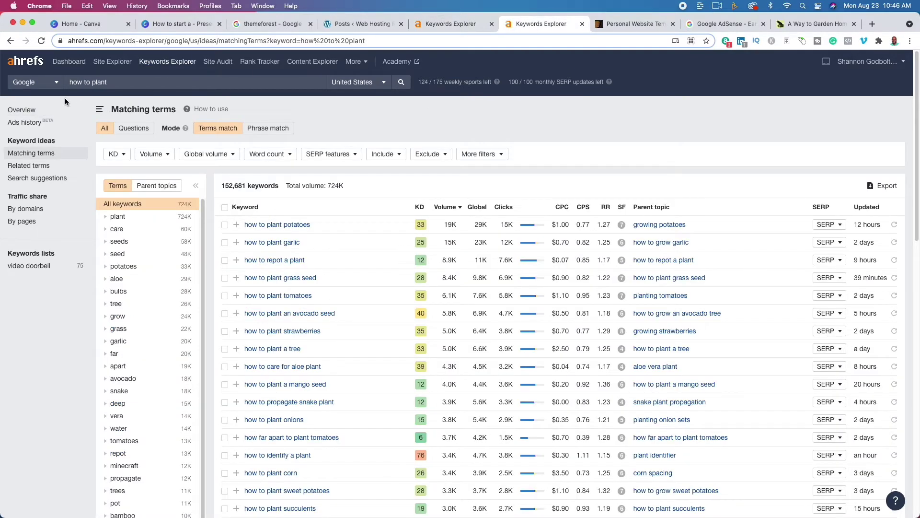
left_click(20, 111)
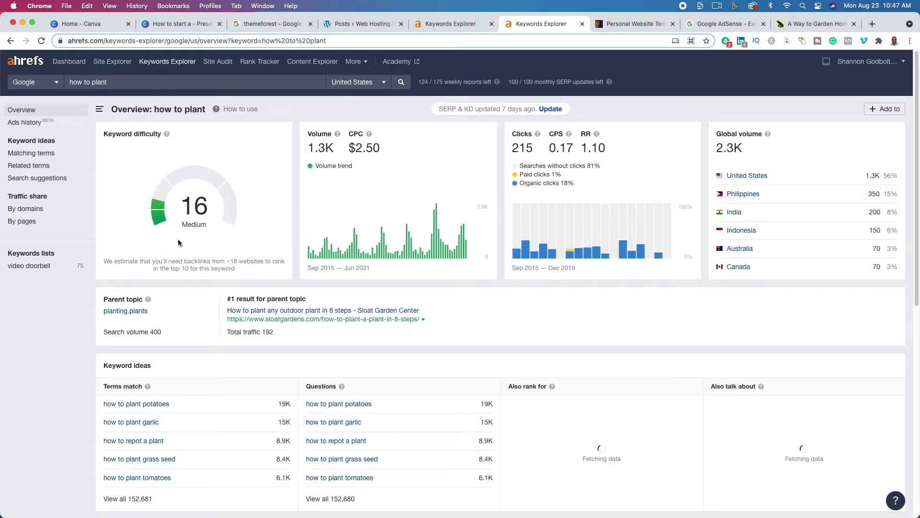
Open the matching terms for "how to plant" and look through the first page of keyword ideas
left_click(51, 153)
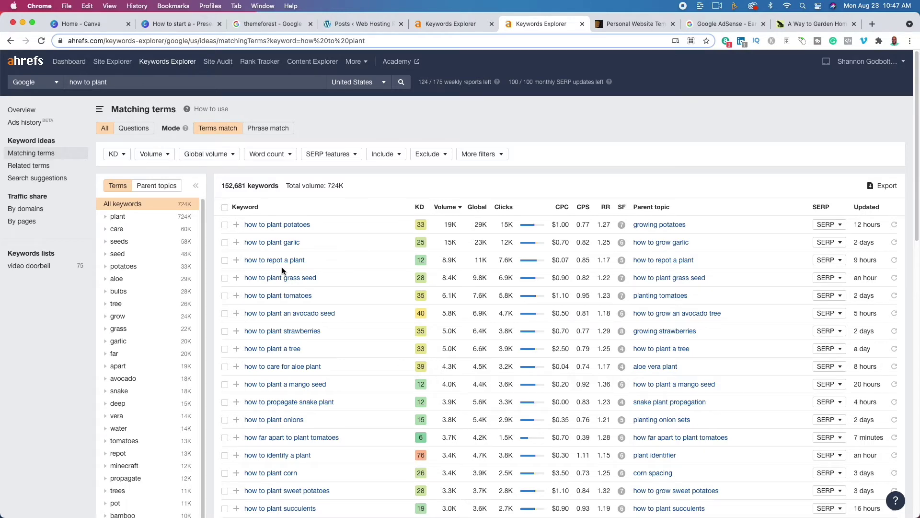
scroll(321, 330, "down", 9)
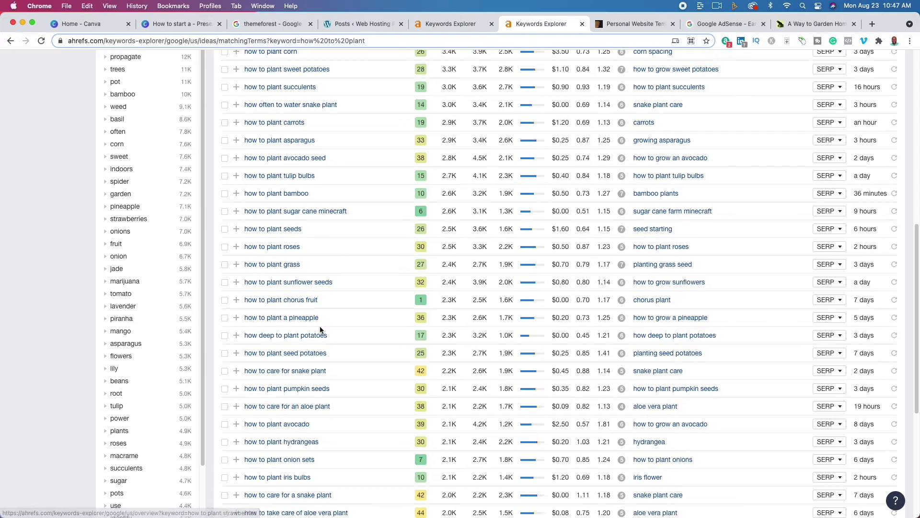
scroll(347, 347, "down", 5)
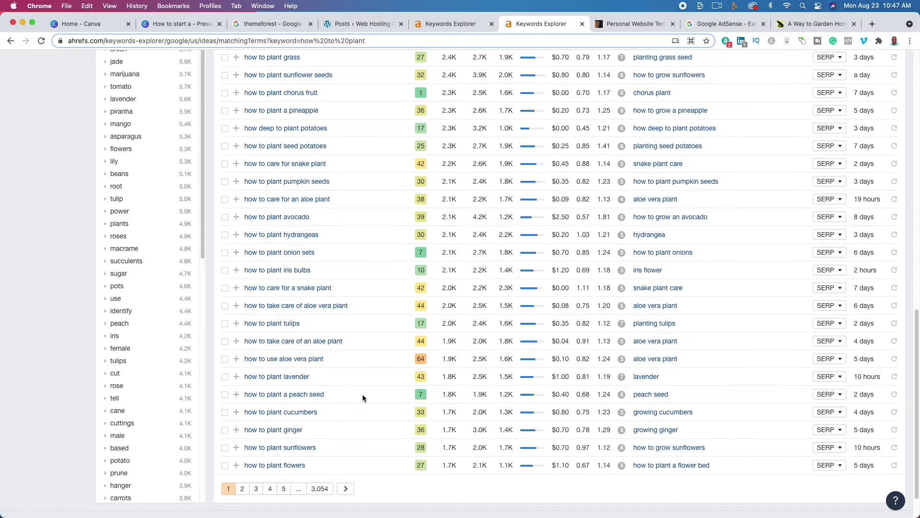
scroll(362, 394, "up", 15)
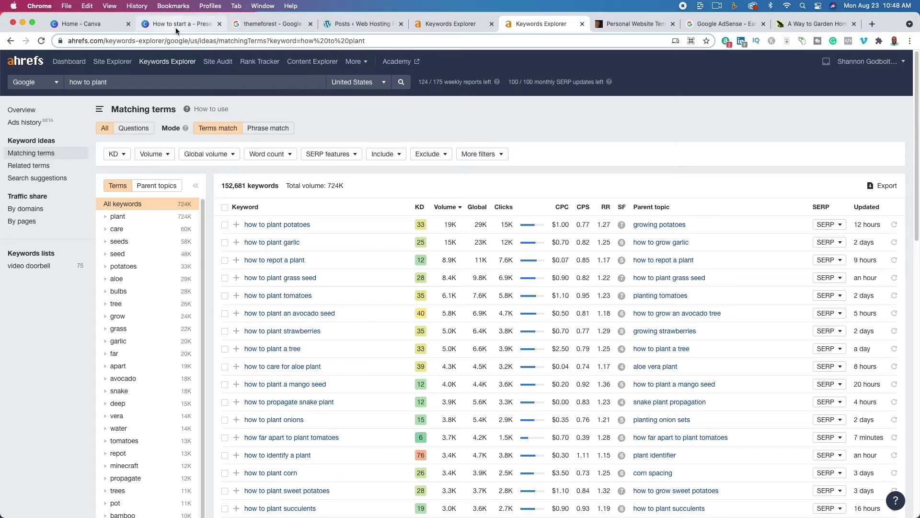
Switch to Canva, collapse the side panel beside the Steps slide, and briefly revisit the A Way to Garden home page
left_click(196, 30)
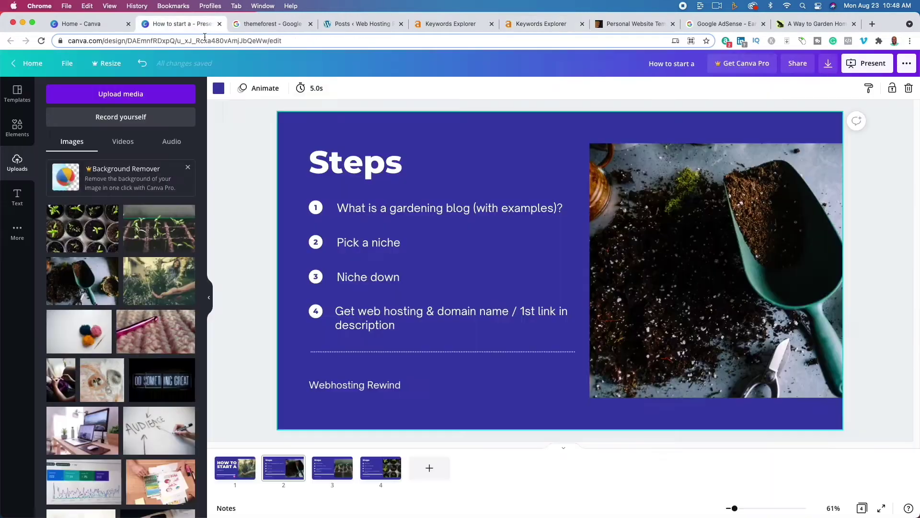
left_click(209, 298)
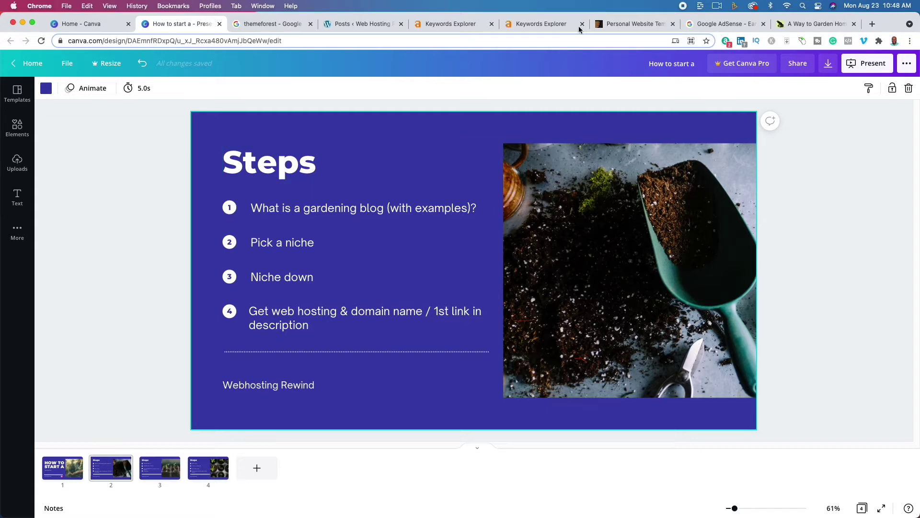
left_click(818, 23)
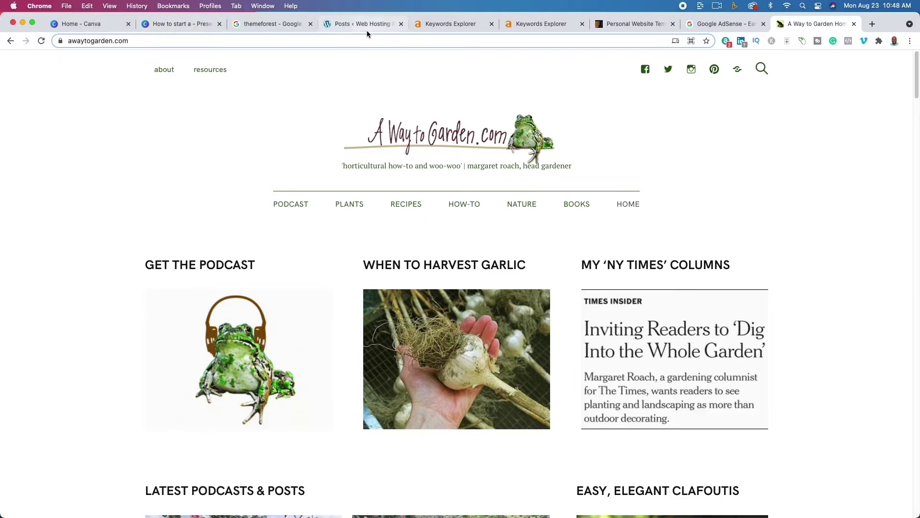
left_click(184, 25)
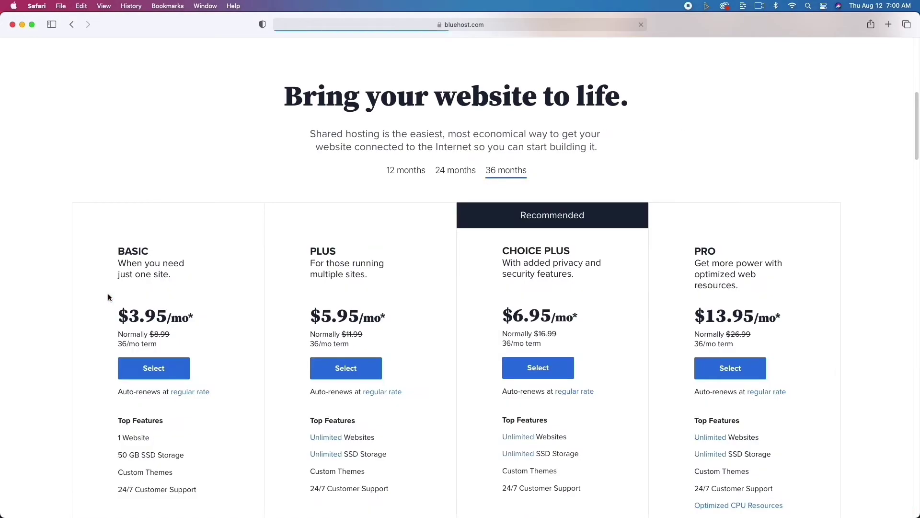
Compare the features of the 36-month Bluehost shared hosting plans and select the Basic plan
scroll(107, 298, "down", 4)
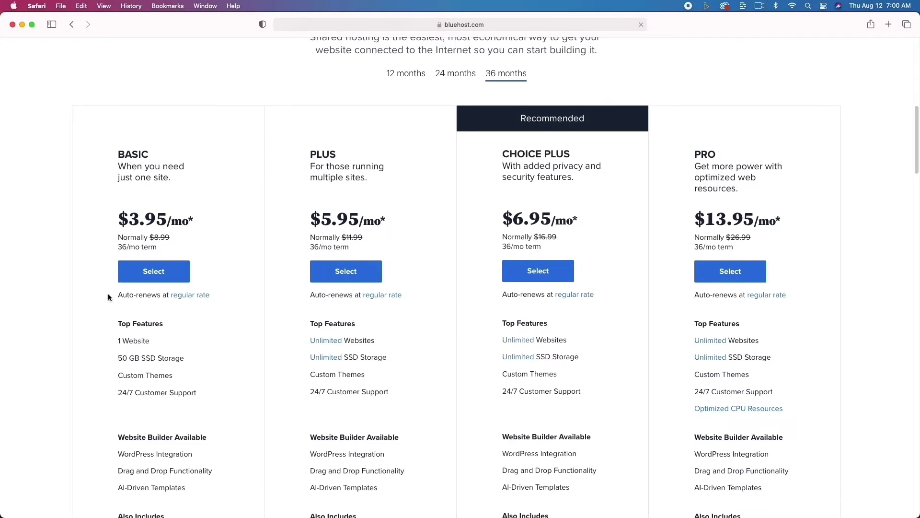
scroll(108, 298, "down", 8)
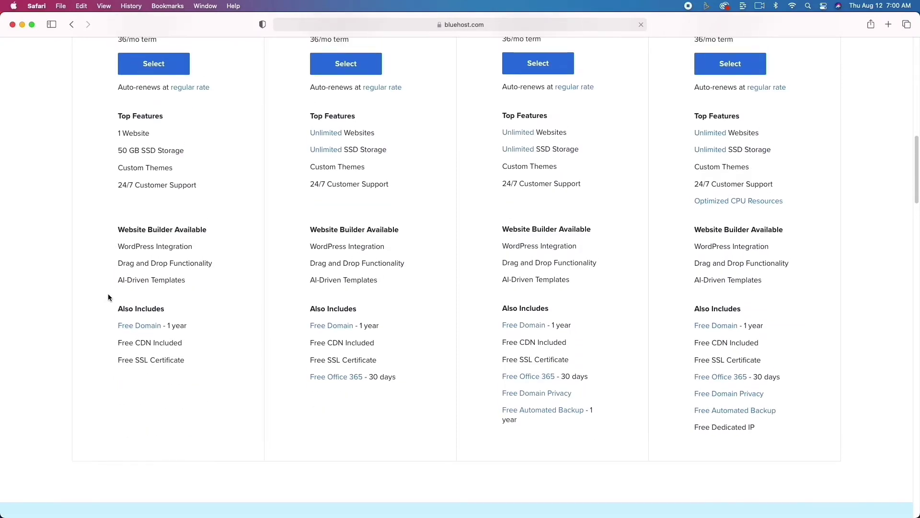
scroll(108, 298, "up", 7)
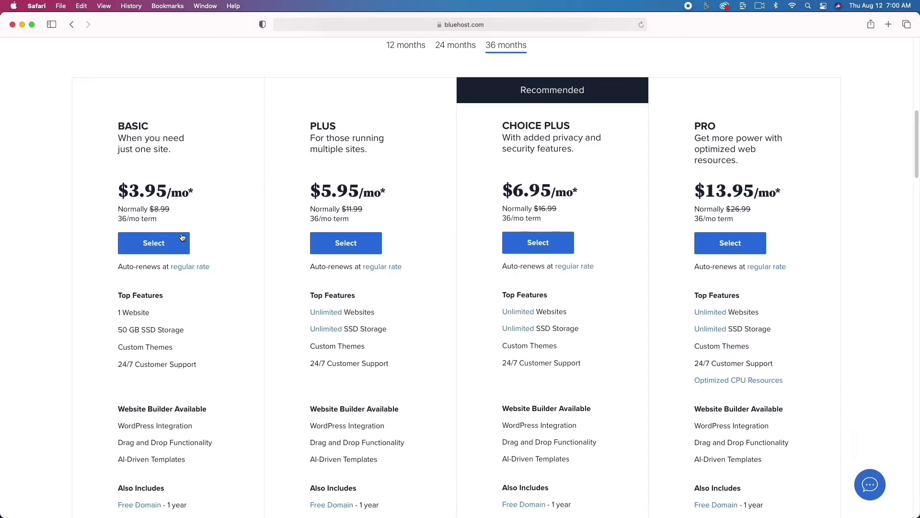
left_click(171, 240)
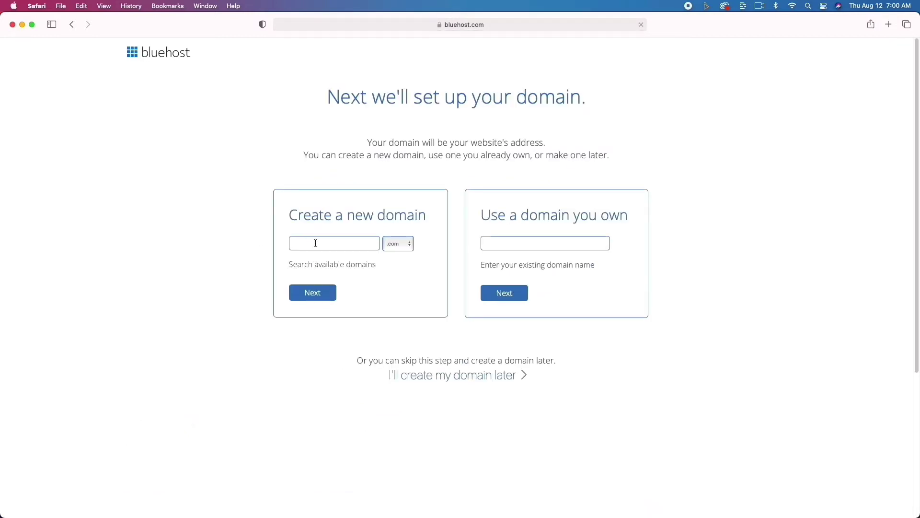
Try to create the new domain webhostingreview with the .com extension
left_click(316, 243)
type("webhostingreview")
left_click(330, 292)
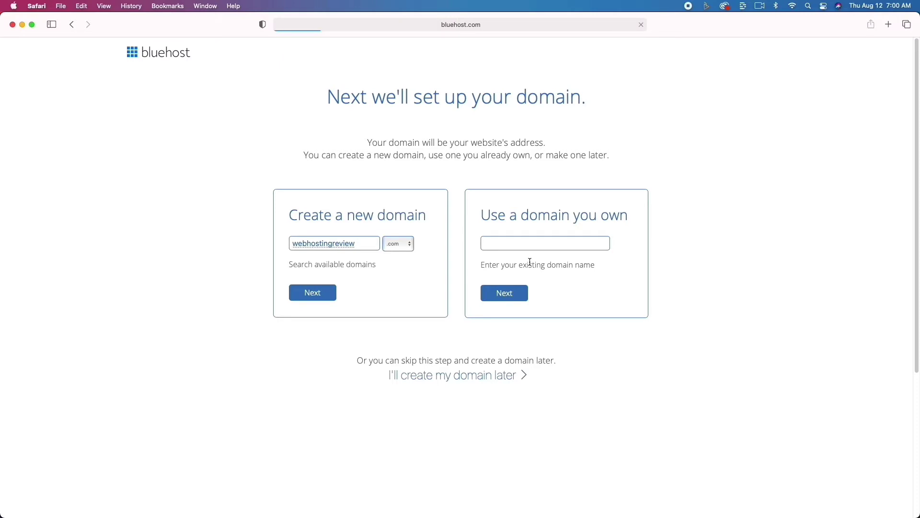
Change the new domain name to webhostingrewinds with the .com extension and submit it
scroll(458, 273, "down", 3)
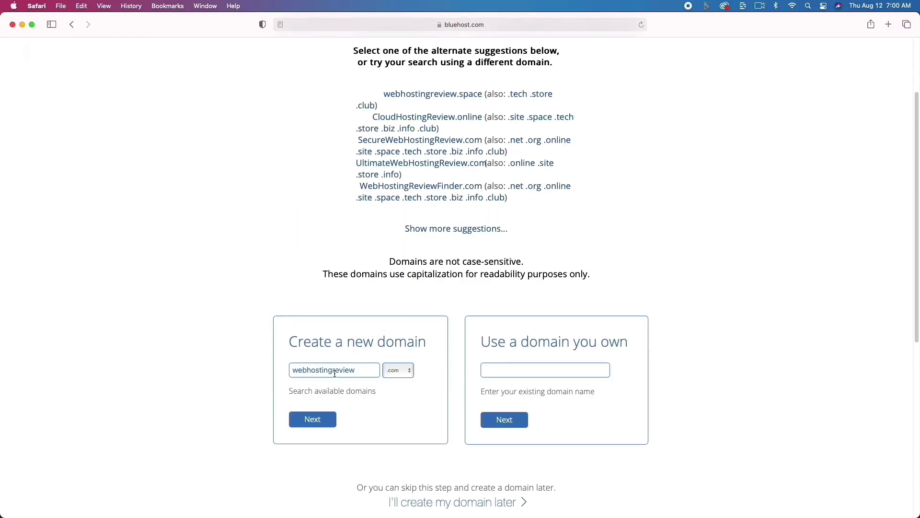
left_click_drag(338, 373, 360, 374)
type("ewinds")
key("Return")
Review the account creation form, checking the account information fields and the package information for the Basic plan
scroll(211, 275, "down", 5)
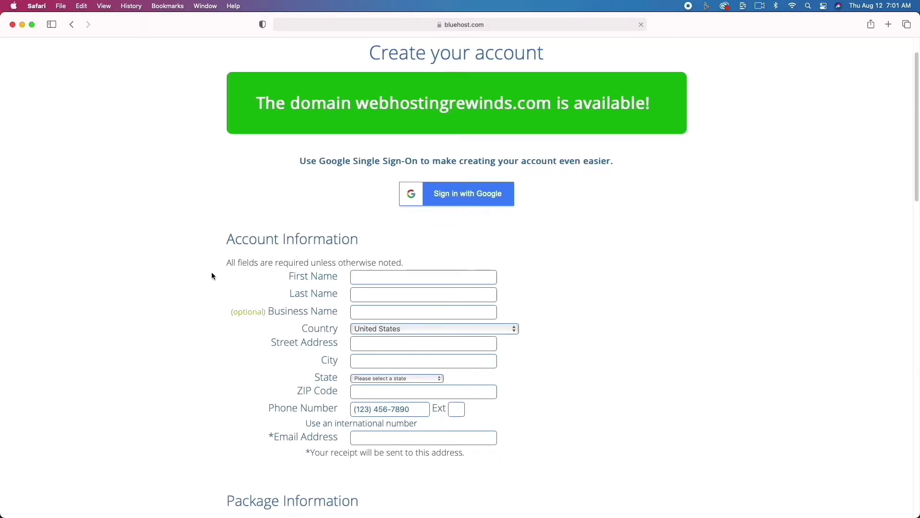
scroll(212, 276, "down", 1)
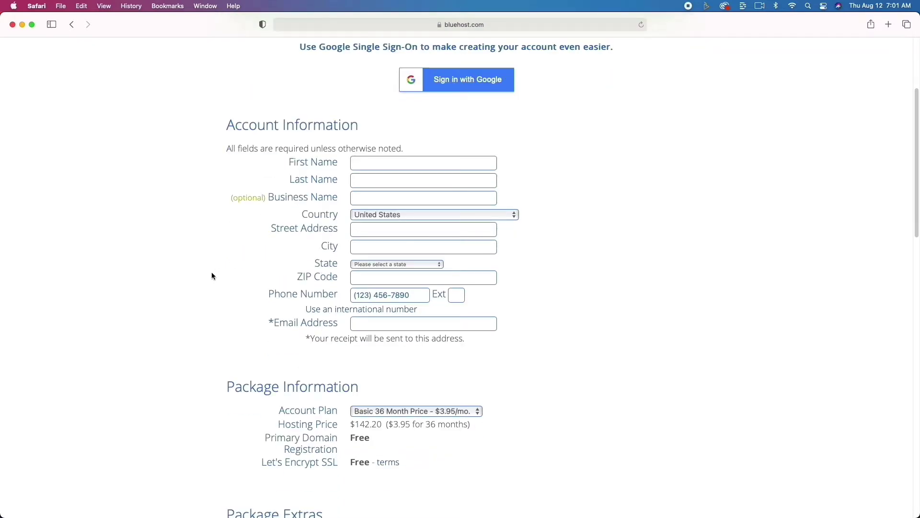
scroll(212, 277, "down", 2)
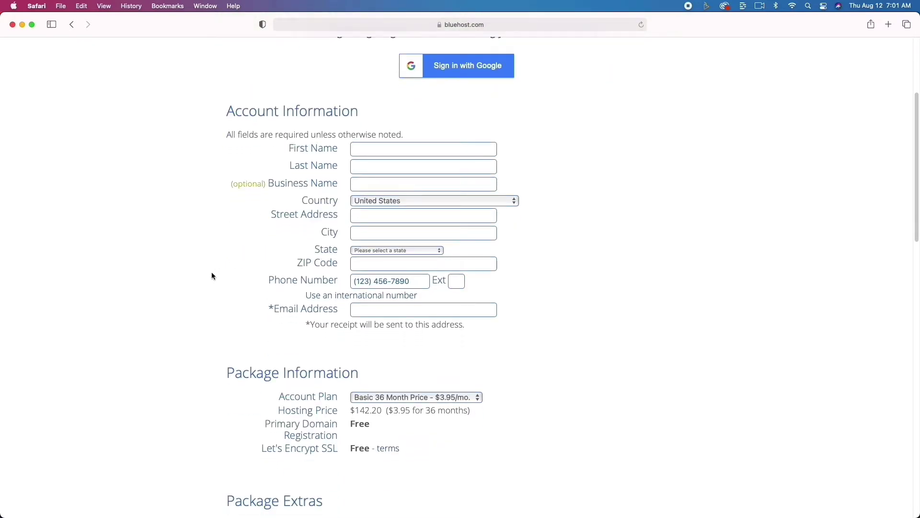
scroll(212, 277, "down", 10)
scroll(213, 276, "up", 7)
scroll(211, 276, "up", 11)
scroll(211, 276, "down", 5)
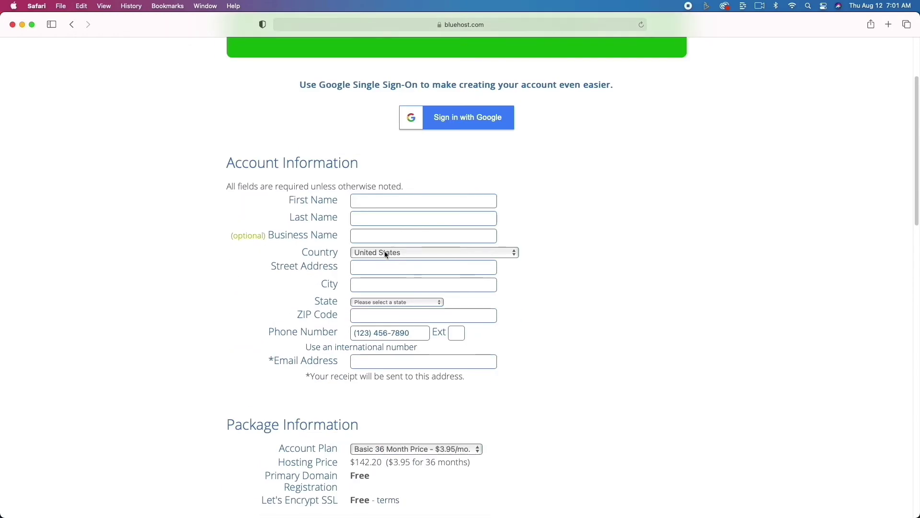
scroll(550, 331, "down", 5)
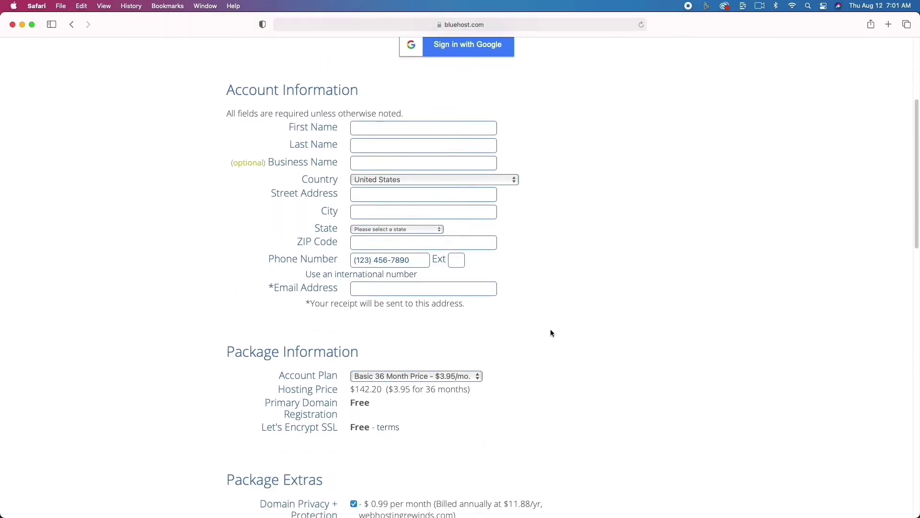
Review the package extras, the payment information fields and the auto-renewal terms of the Bluehost signup form
scroll(551, 332, "down", 9)
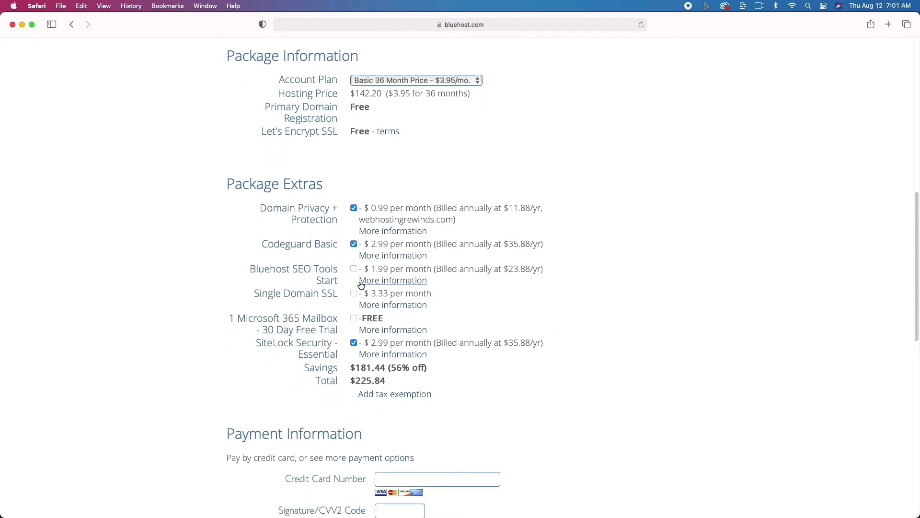
scroll(410, 416, "down", 3)
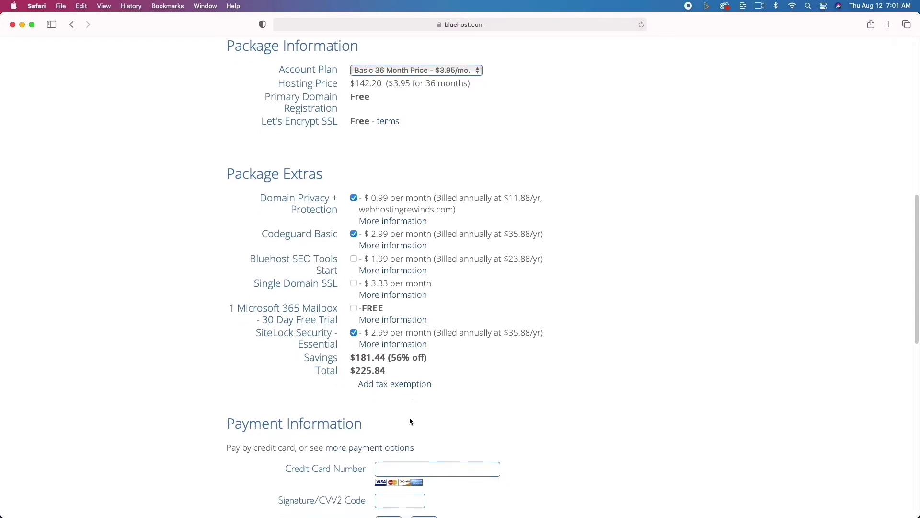
scroll(410, 421, "down", 9)
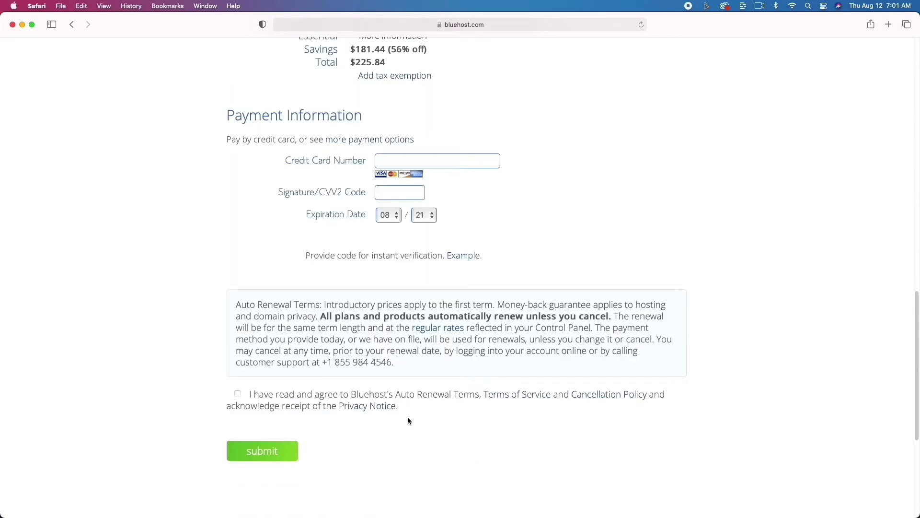
Recheck the package extras and the Basic 36-month account plan on the signup form
scroll(408, 420, "up", 18)
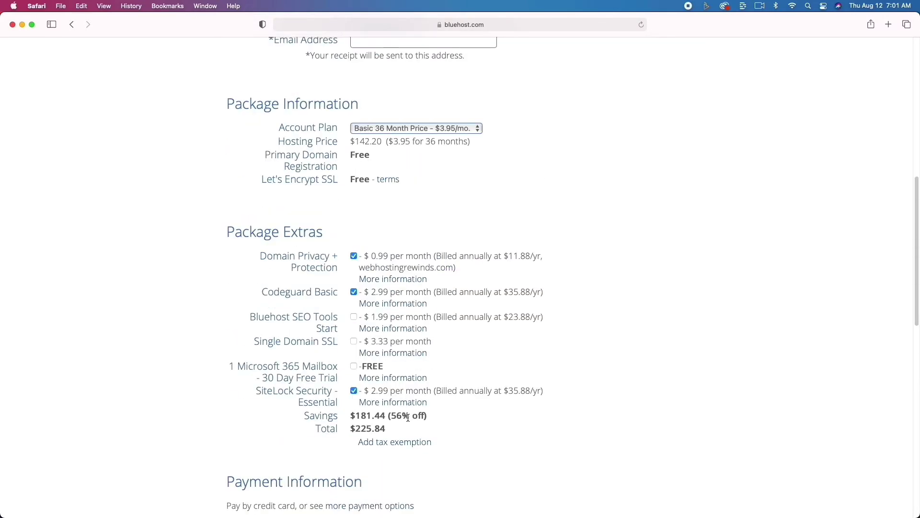
scroll(408, 416, "up", 7)
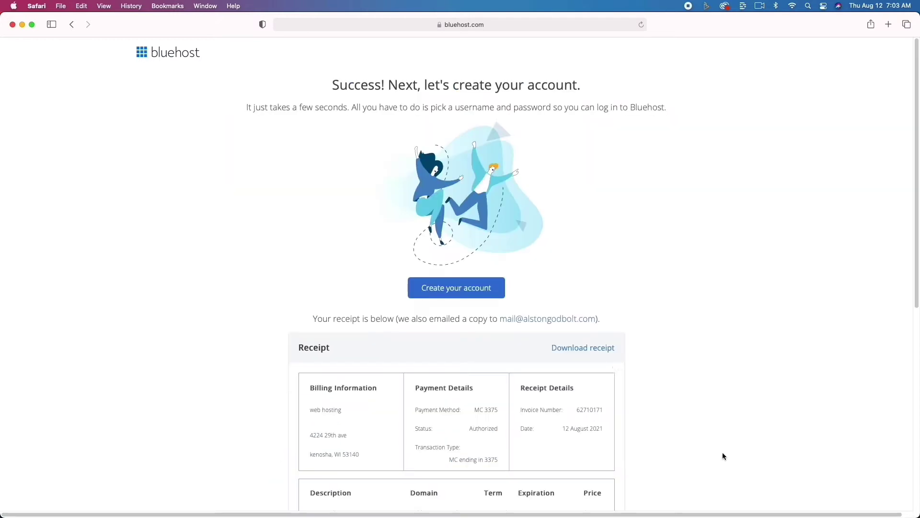
Create the hosting account by entering and retyping a new account password and agreeing to the Privacy Policy and Terms of Service
left_click(476, 287)
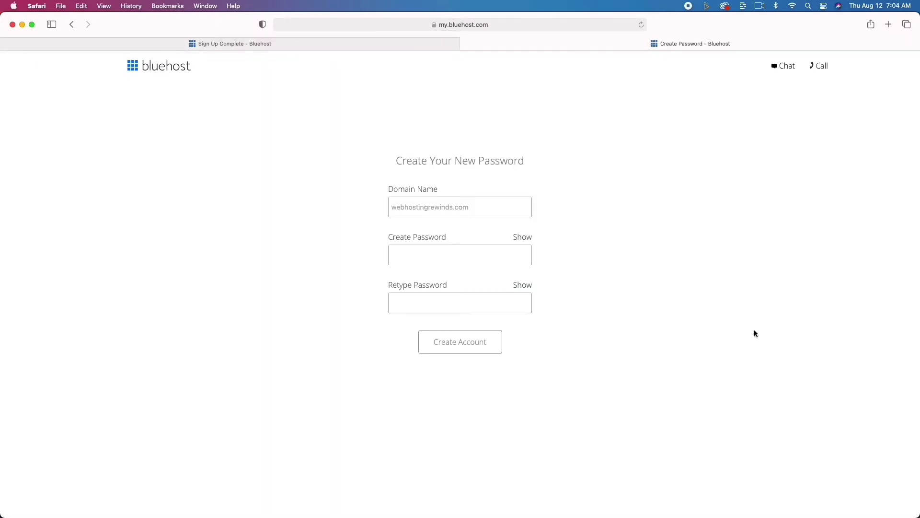
left_click(464, 255)
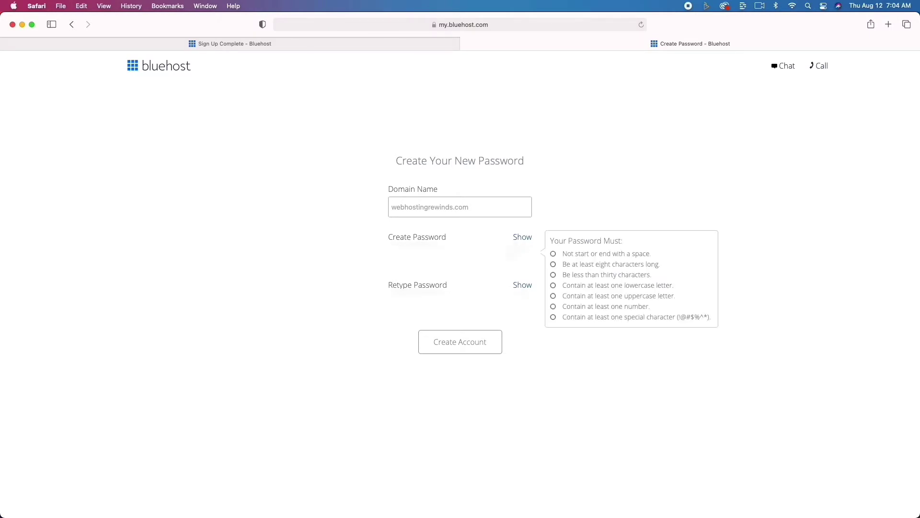
type("********")
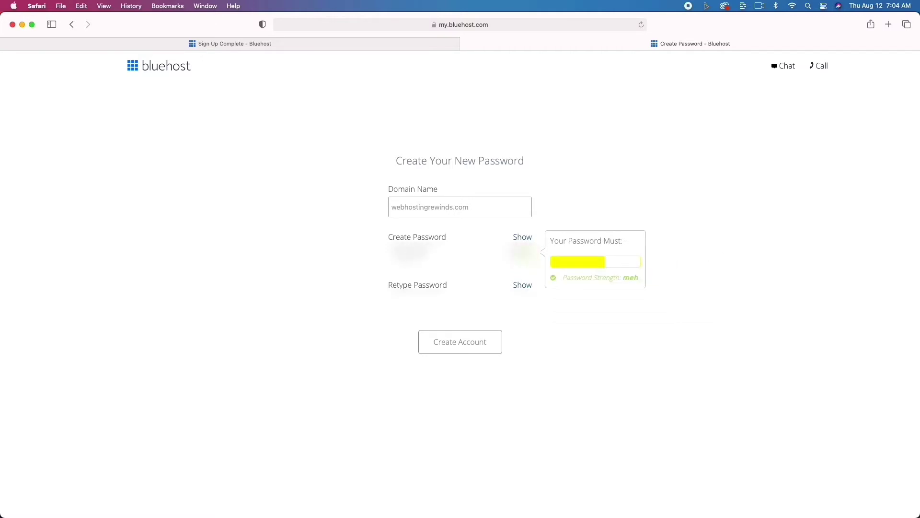
key("Tab")
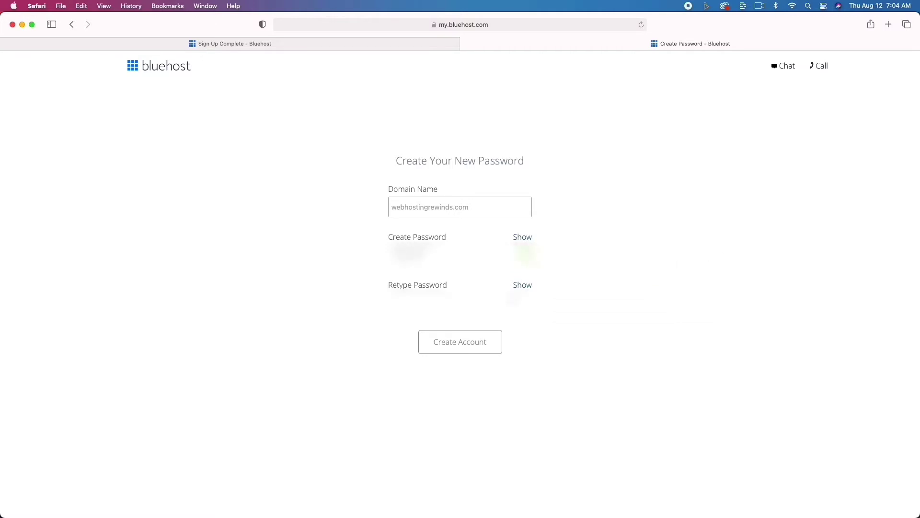
type("******")
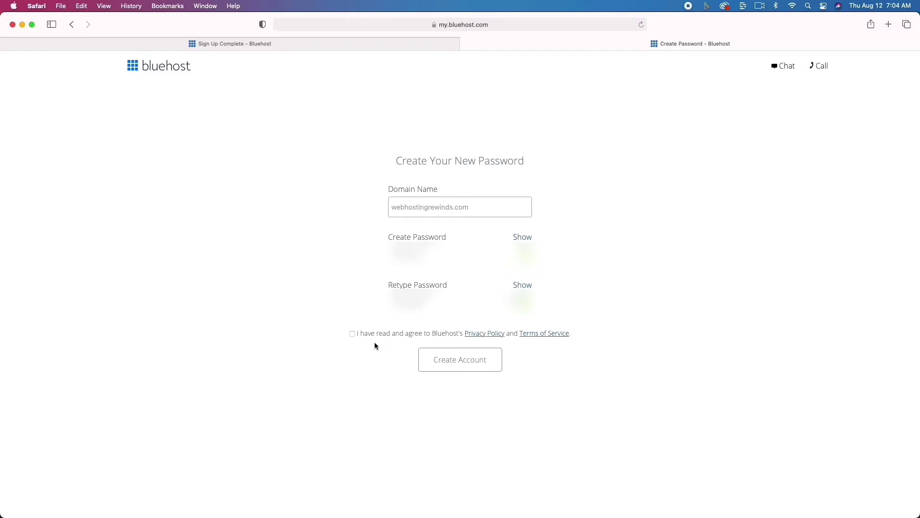
left_click(353, 333)
left_click(460, 369)
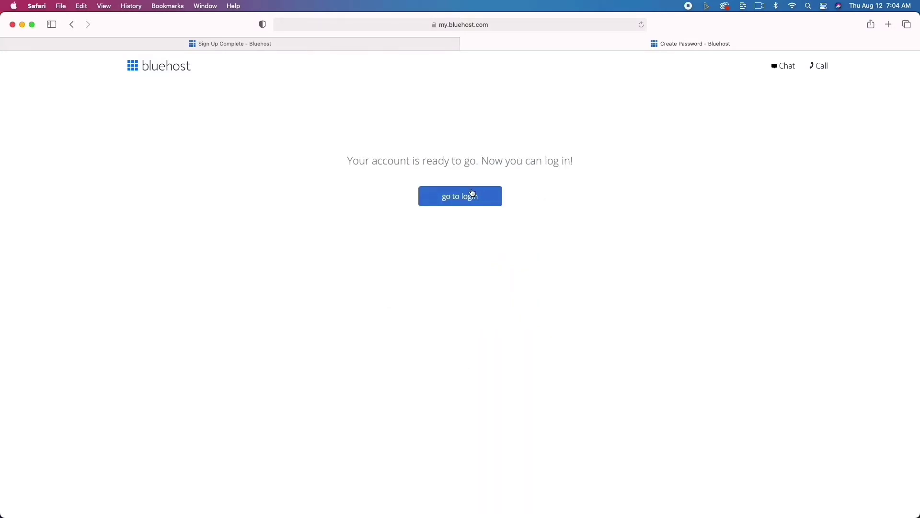
Log in to the hosting account for webhostingrewinds.com with the account password, declining to save it in the browser
left_click(464, 197)
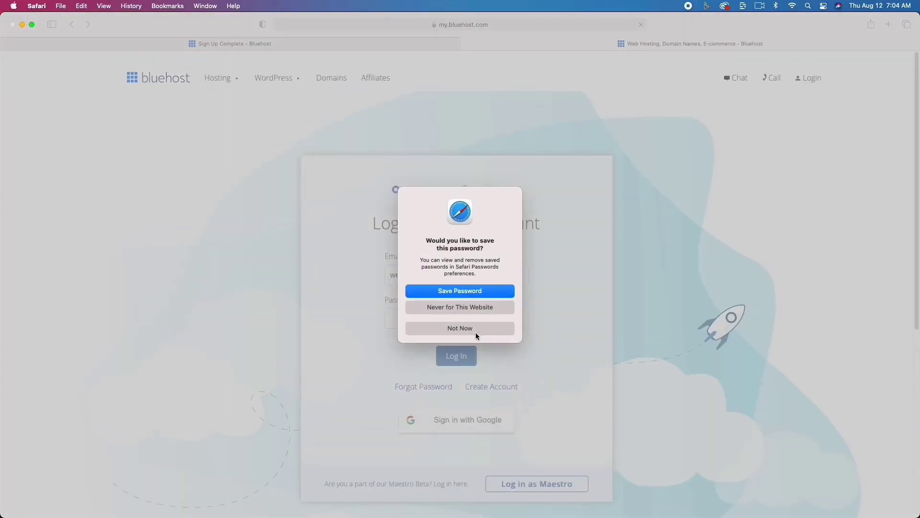
left_click(473, 328)
left_click(469, 316)
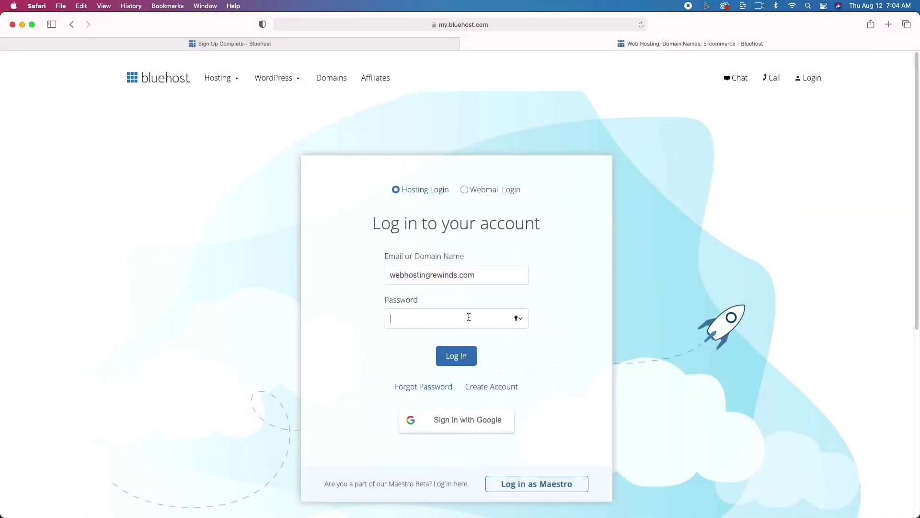
type("********")
left_click(463, 360)
left_click(484, 329)
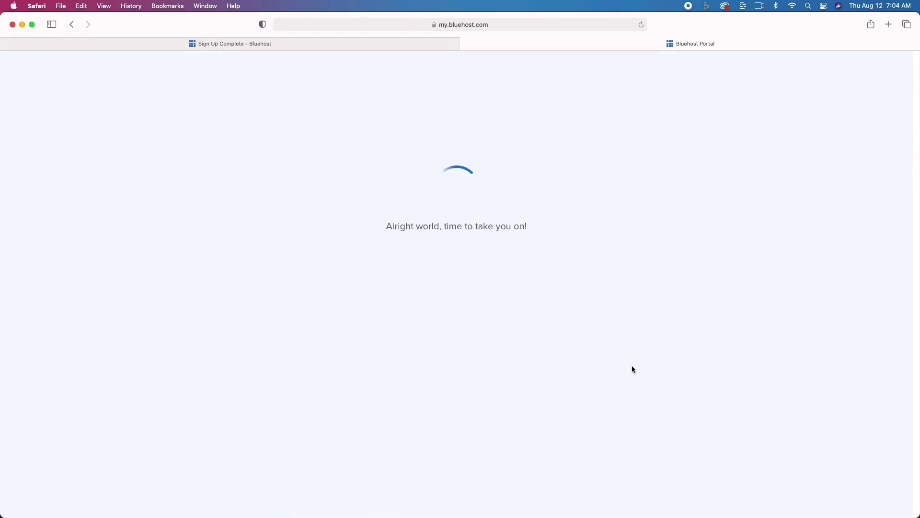
Choose "No help needed" for building the site and skip the questions about site kind and comfort with creating websites
left_click(463, 394)
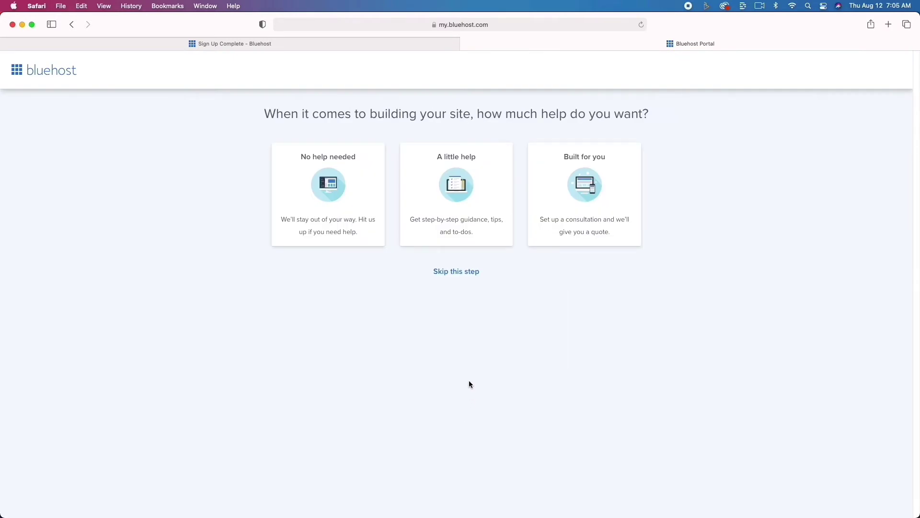
left_click(327, 193)
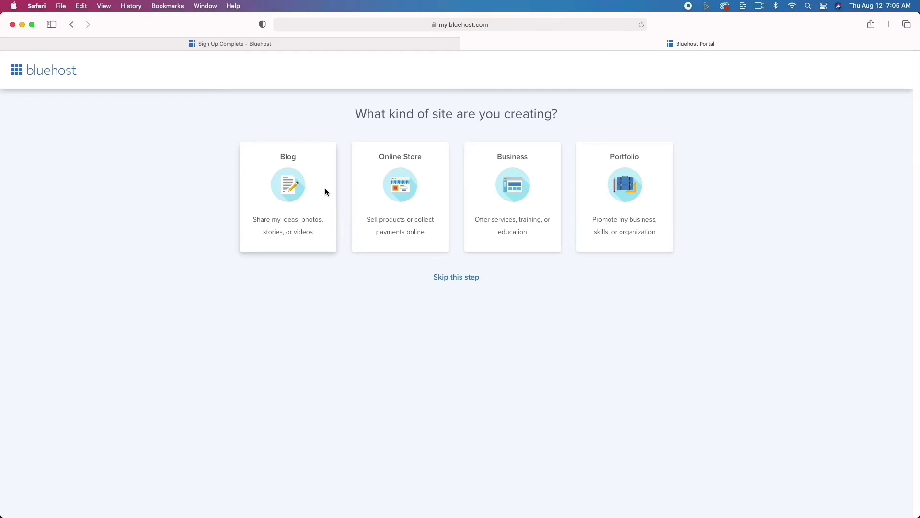
left_click(452, 278)
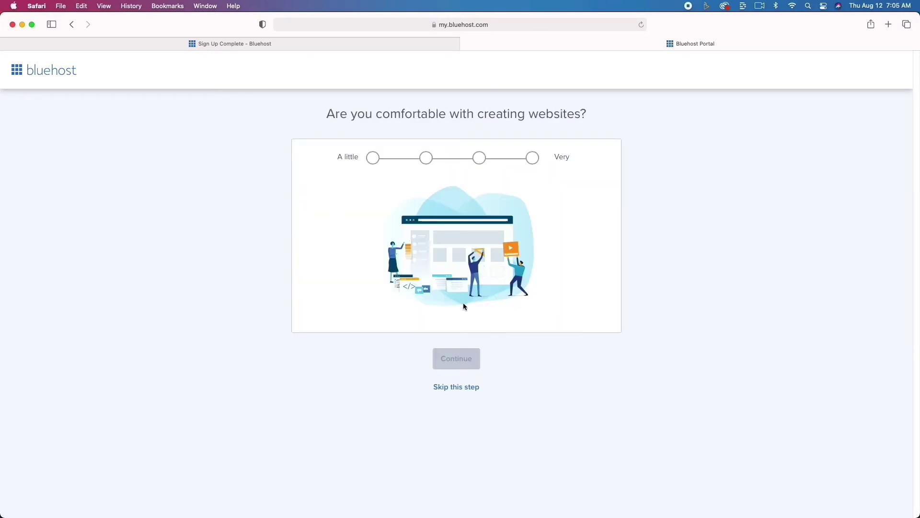
left_click(468, 387)
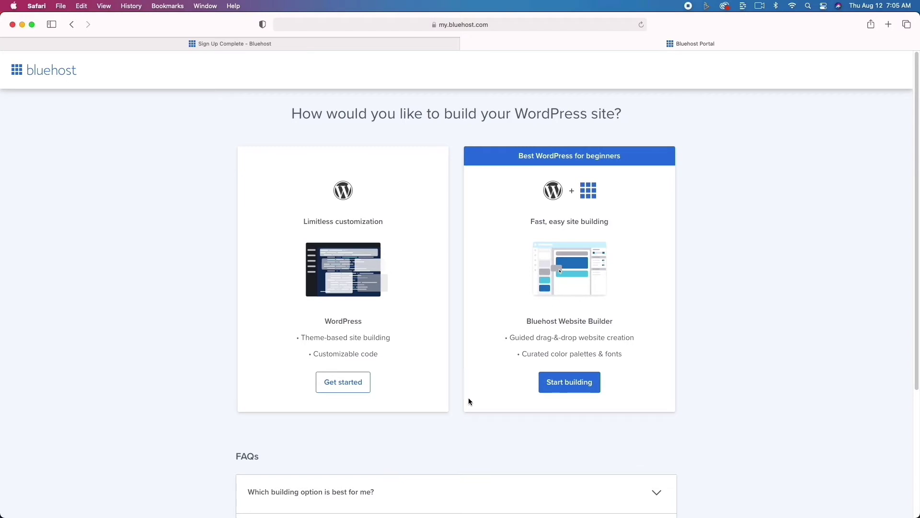
Build the site with WordPress rather than the website builder, skipping the website goals and the site name and tagline questions
scroll(447, 427, "down", 2)
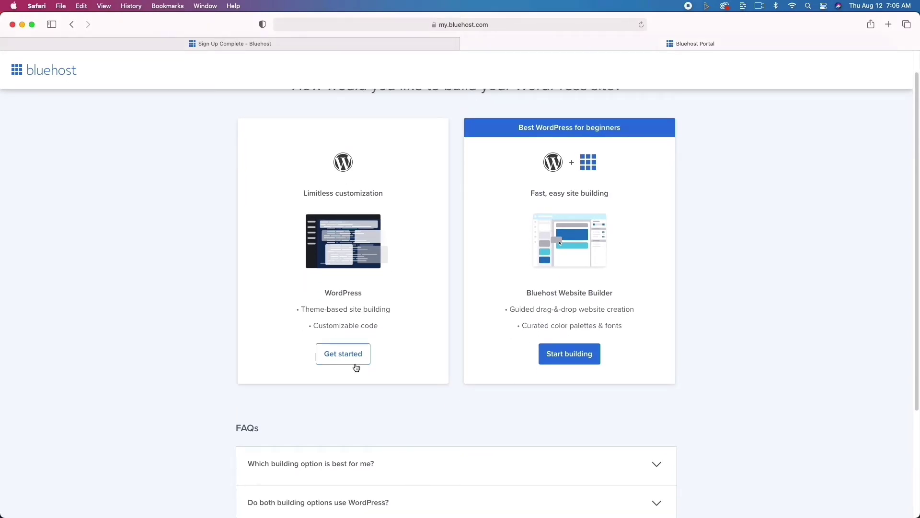
left_click(344, 356)
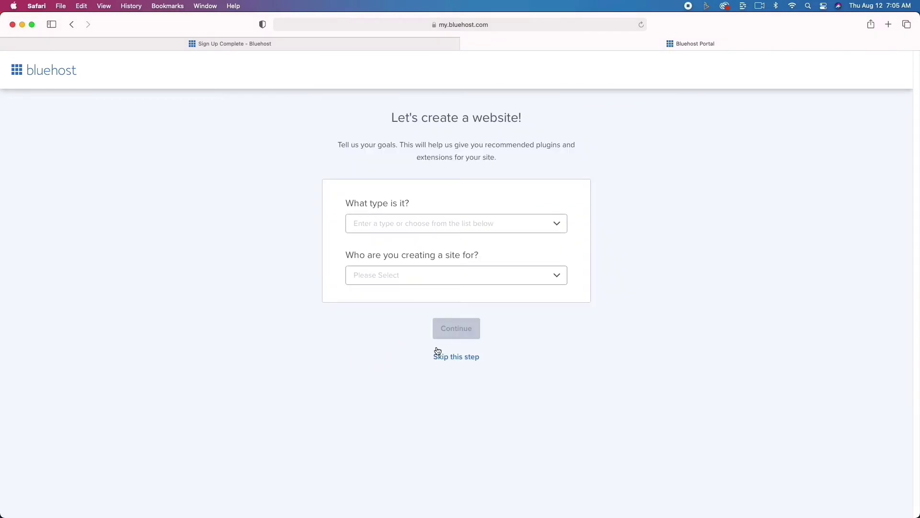
left_click(471, 358)
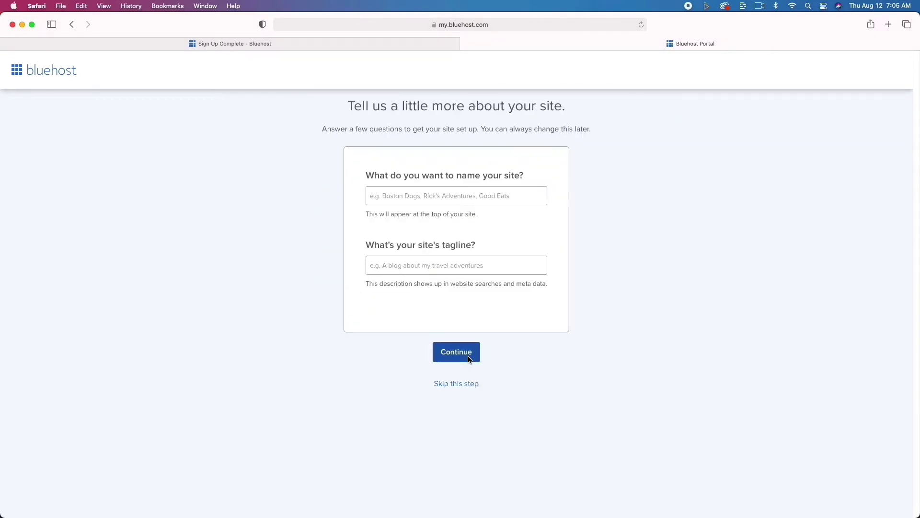
left_click(461, 383)
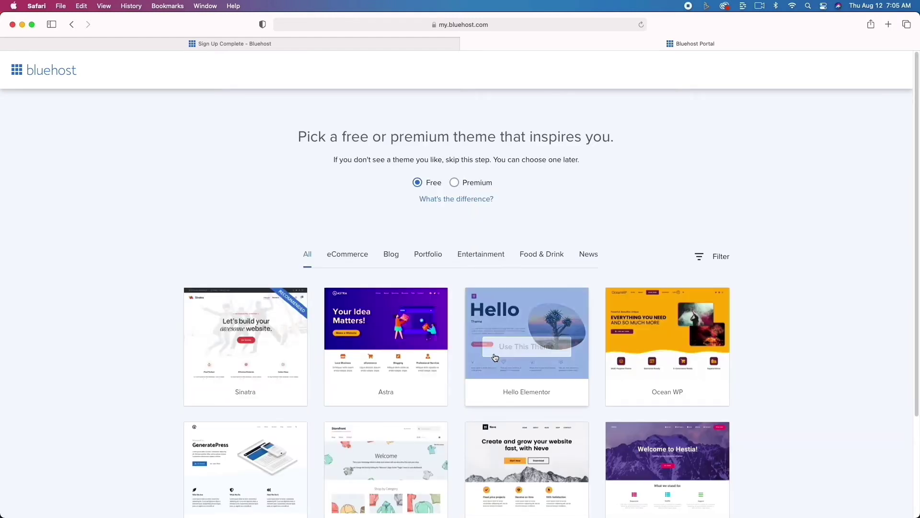
Use the free Sinatra theme for the site and log into WordPress from the hosting portal's home page
scroll(410, 391, "down", 5)
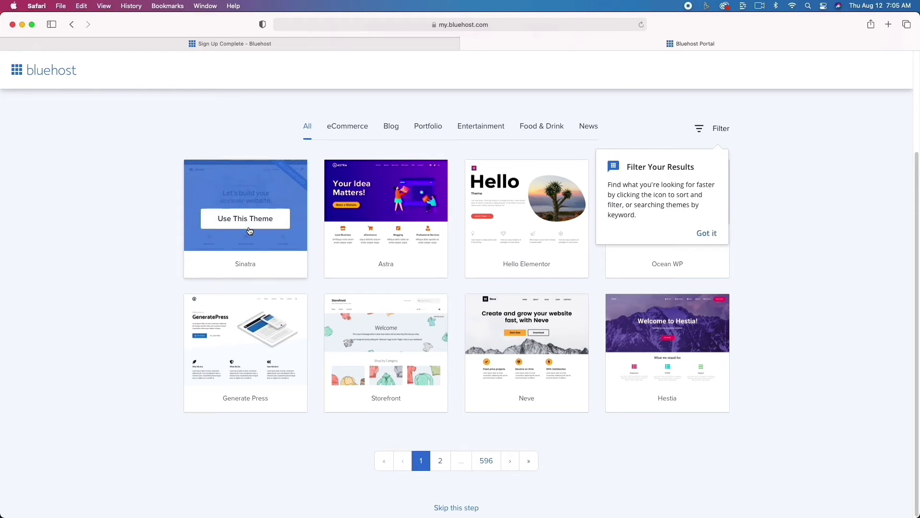
left_click(245, 219)
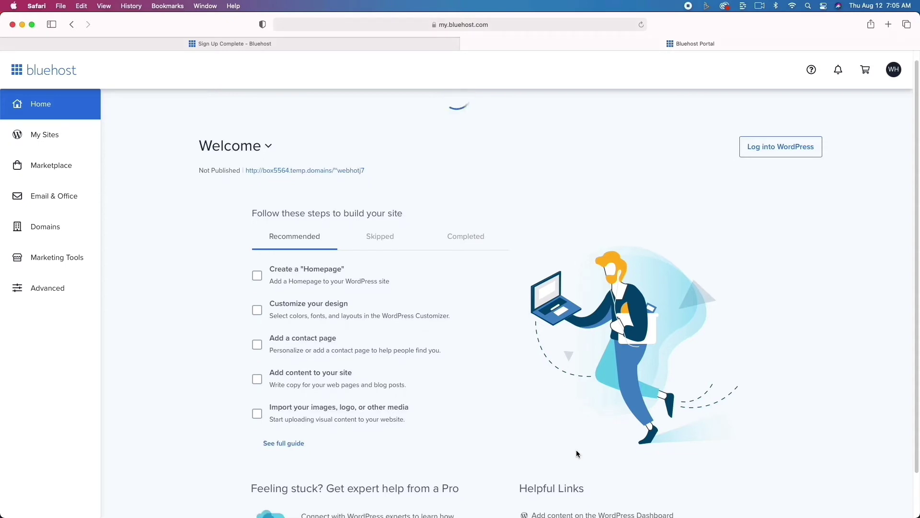
scroll(577, 454, "down", 2)
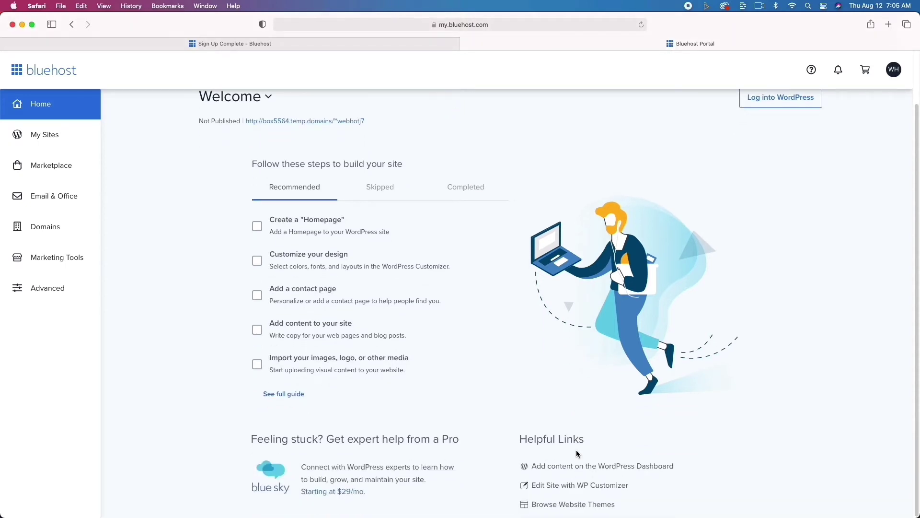
scroll(577, 453, "up", 2)
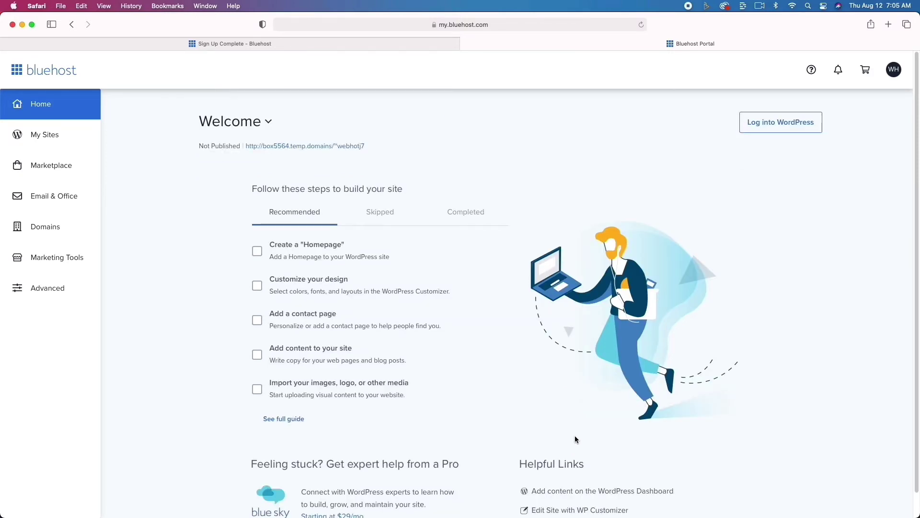
left_click(794, 123)
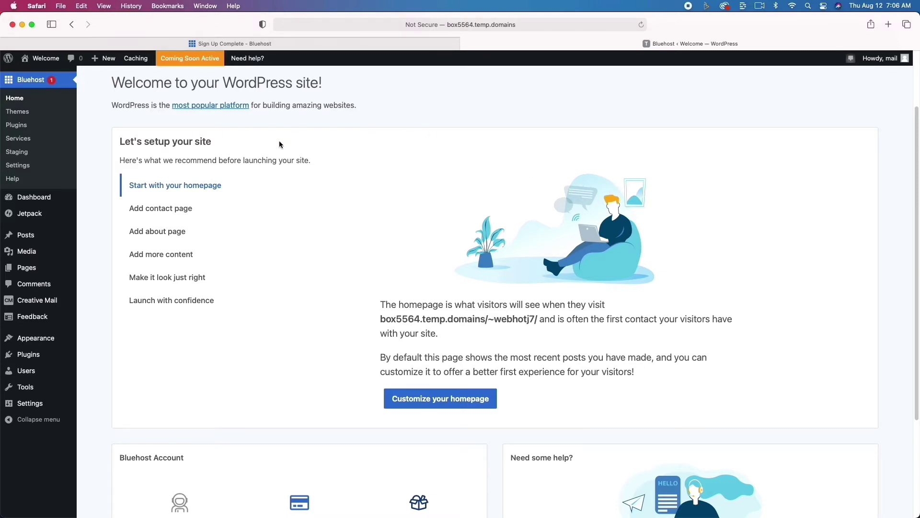
View the site's front page, return to the WordPress admin and look at the Staging page
left_click(41, 62)
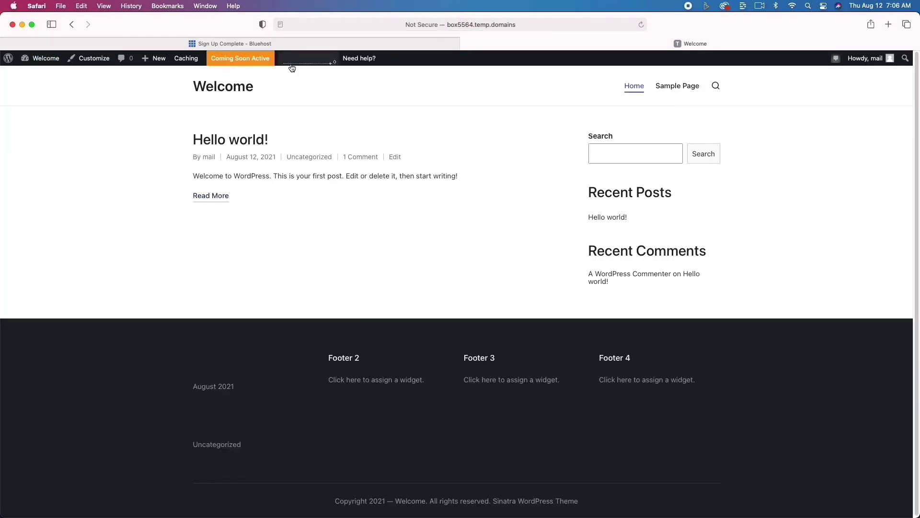
left_click(71, 24)
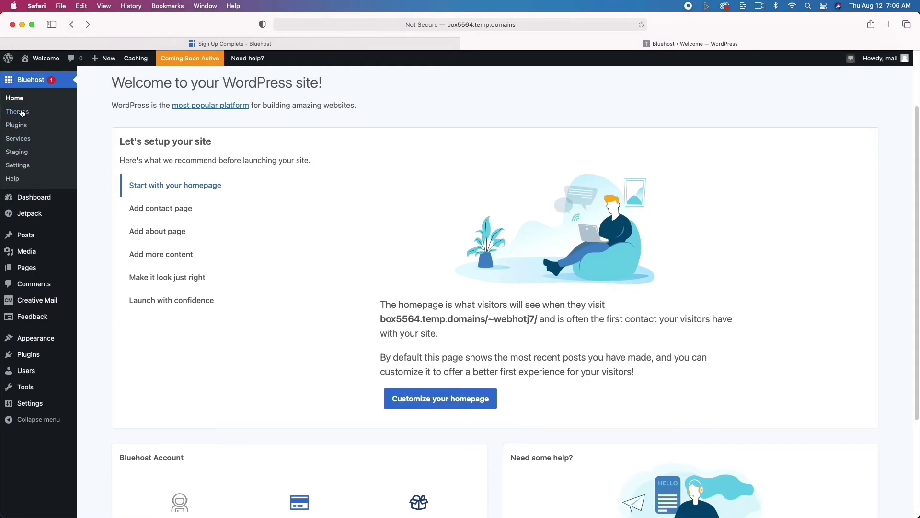
left_click(17, 151)
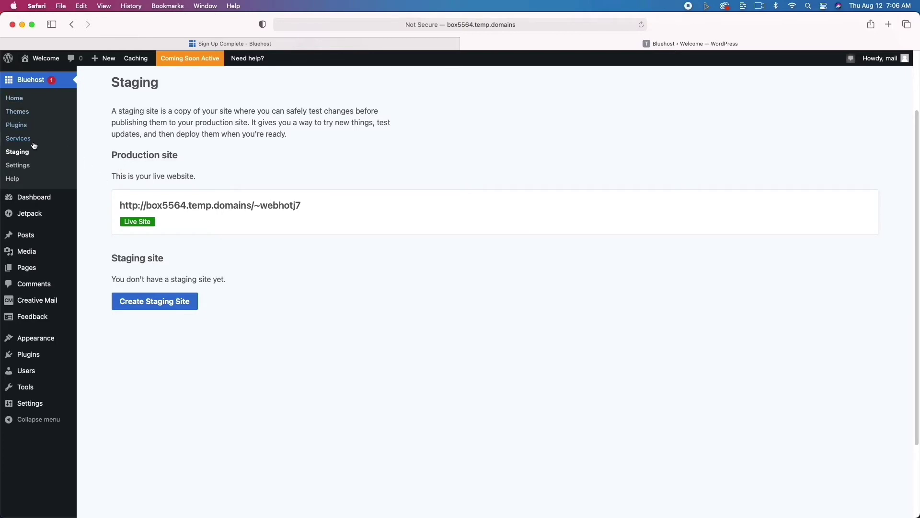
Deactivate the Bluehost and Creative Mail by Constant Contact plugins together with a bulk action
left_click(28, 355)
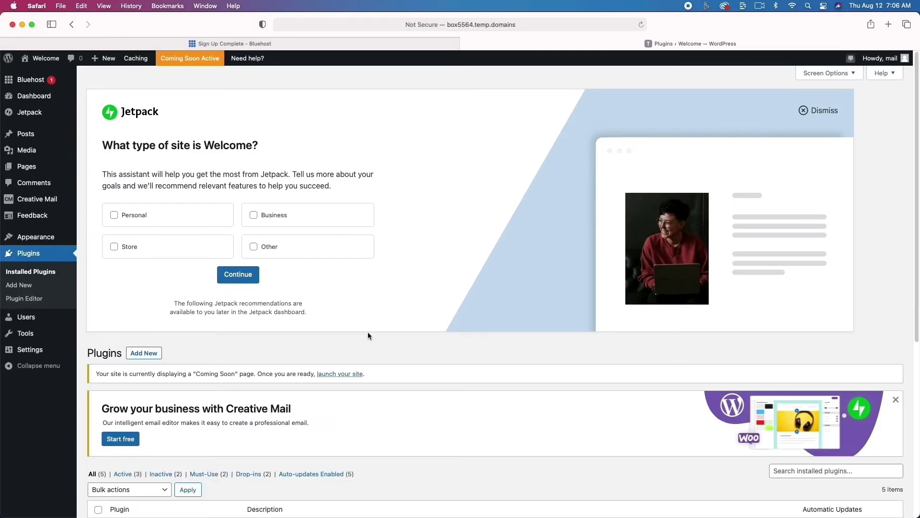
scroll(369, 332, "down", 6)
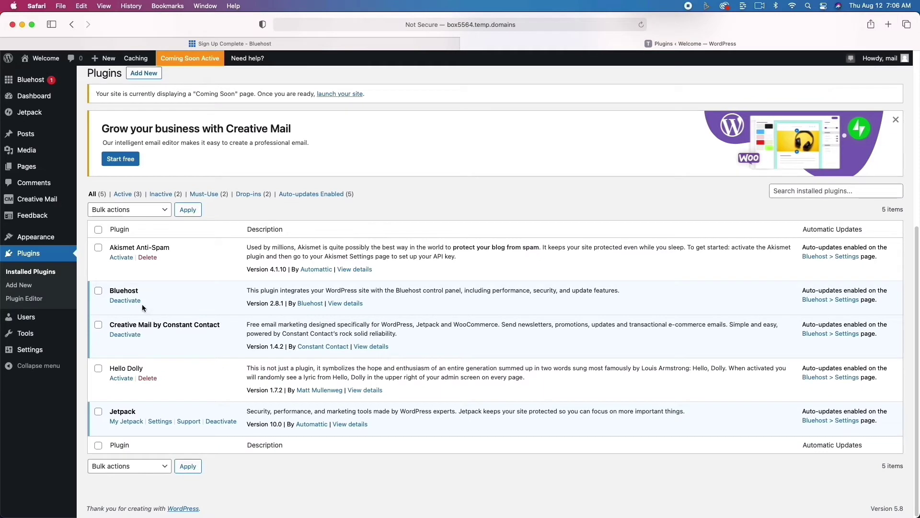
left_click(98, 292)
left_click(98, 325)
left_click(148, 210)
left_click(144, 229)
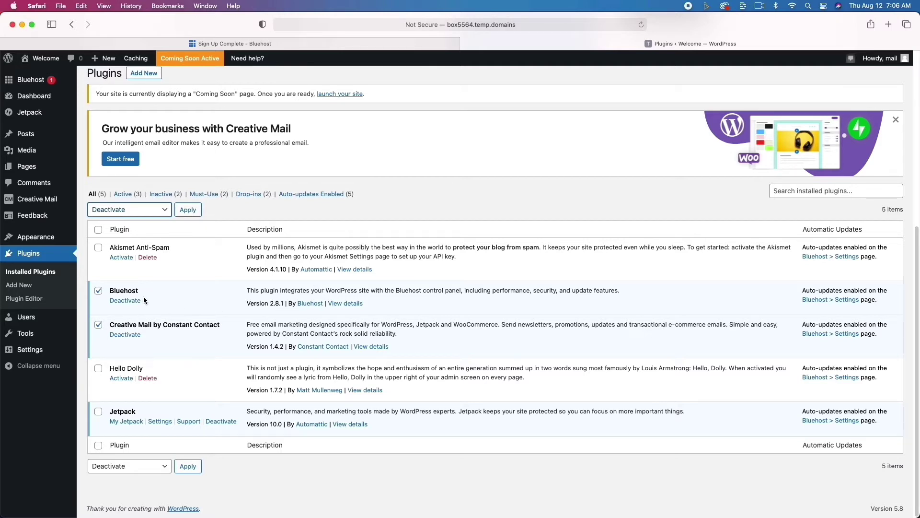
left_click(188, 210)
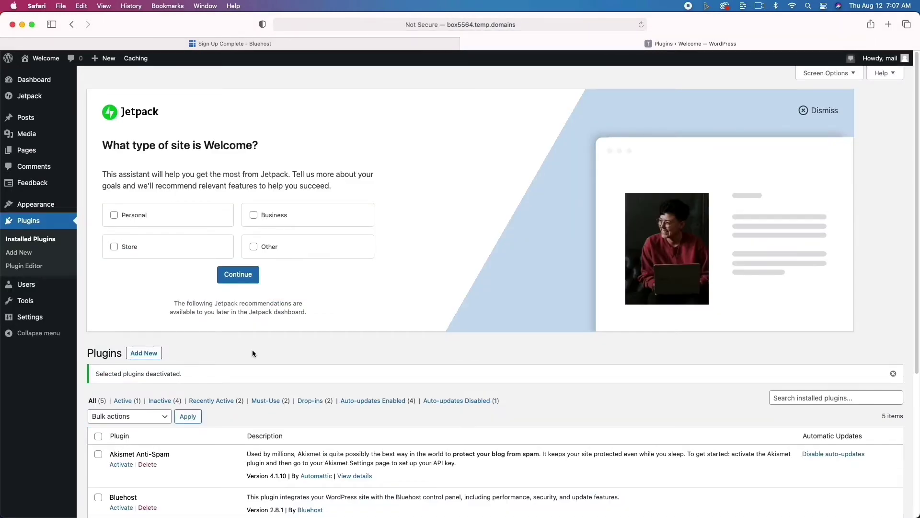
Delete the Akismet Anti-Spam, Bluehost, Creative Mail by Constant Contact and Hello Dolly plugins, confirming each deletion
scroll(252, 353, "down", 8)
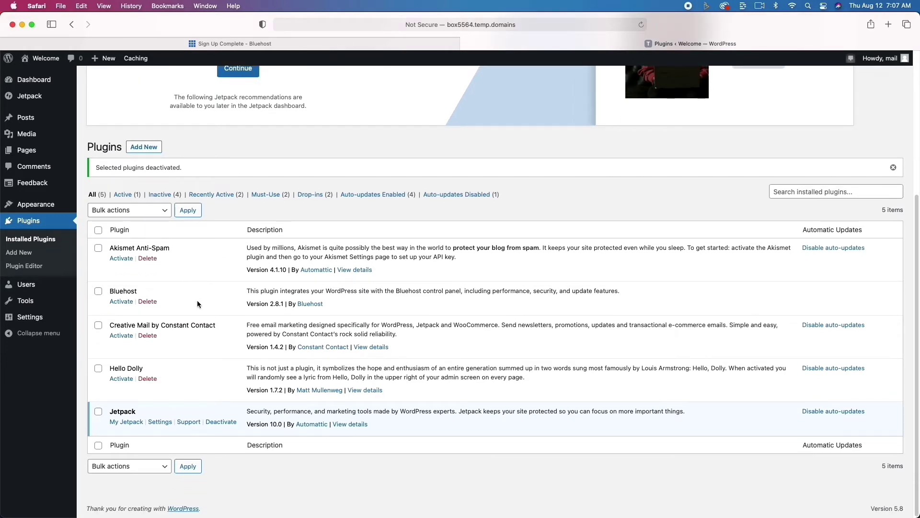
left_click(147, 258)
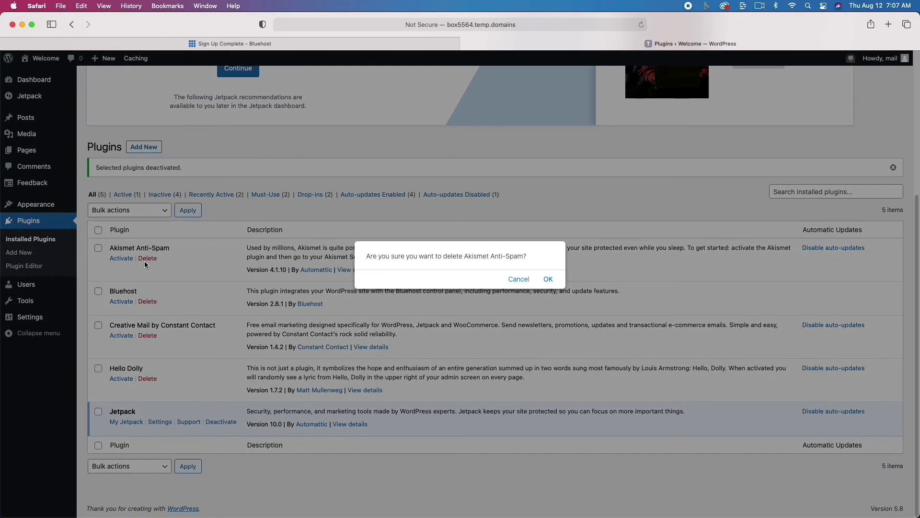
left_click(548, 279)
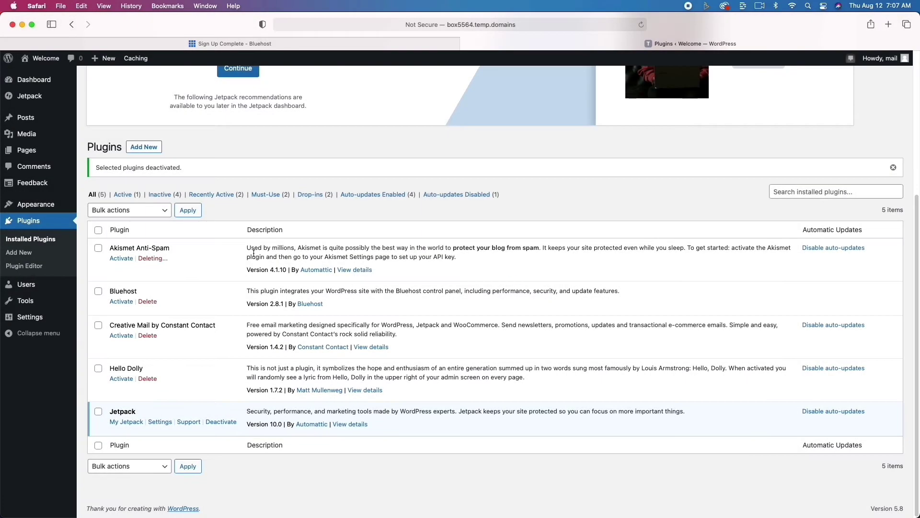
left_click(150, 303)
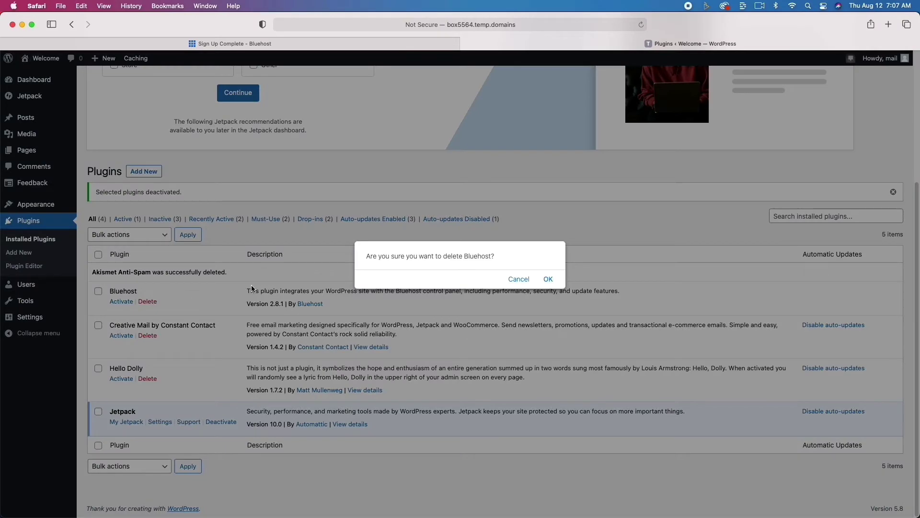
left_click(548, 279)
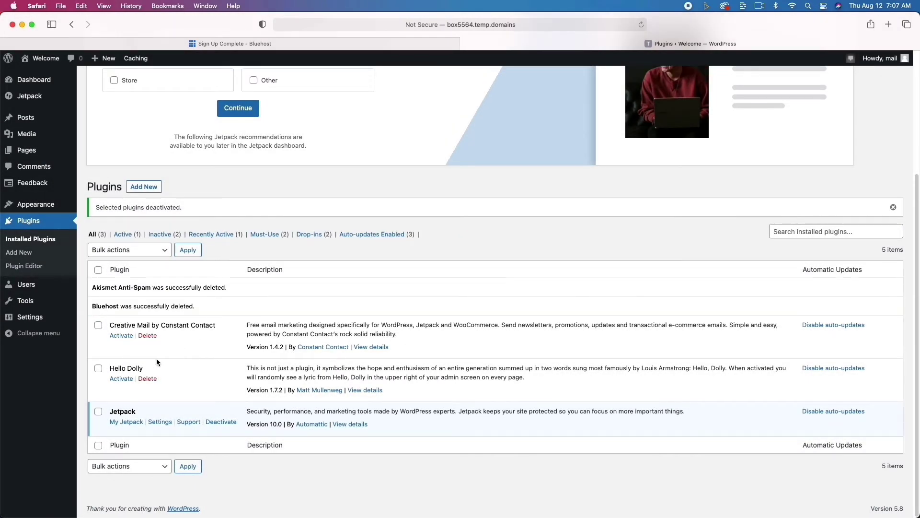
left_click(149, 336)
left_click(548, 282)
left_click(148, 379)
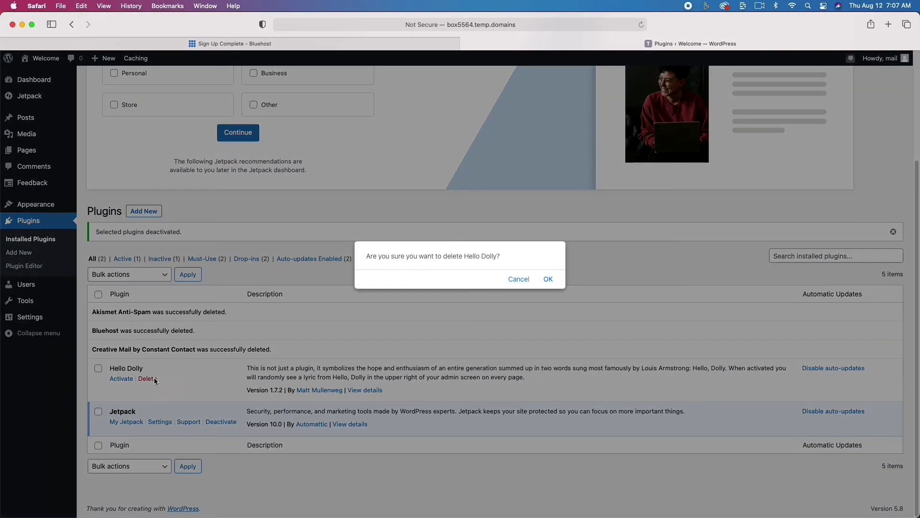
left_click(548, 279)
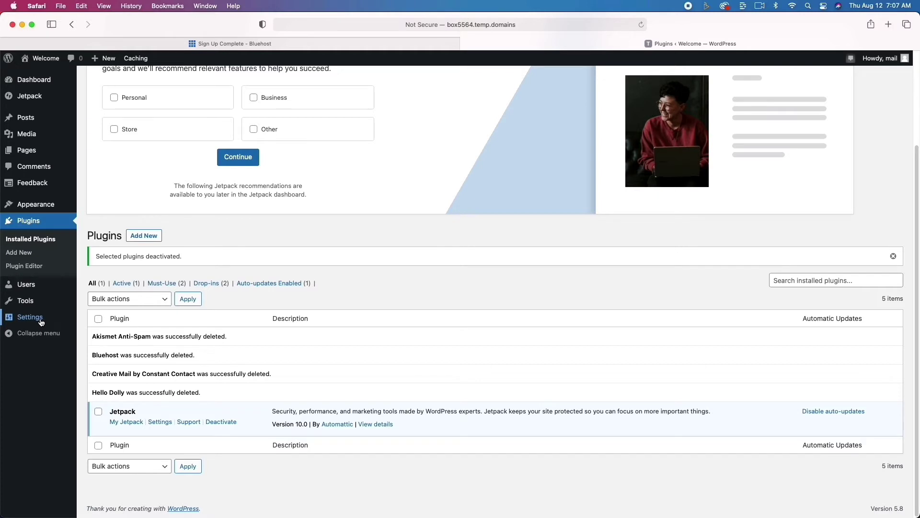
Review the General Settings page from the site addresses through the timezone choices to the date and time formats
mouse_move(38, 321)
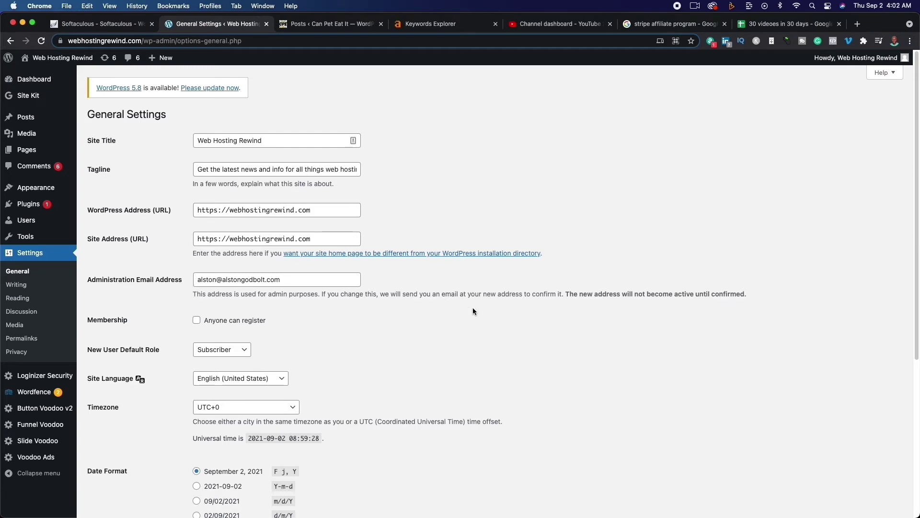
scroll(473, 306, "down", 3)
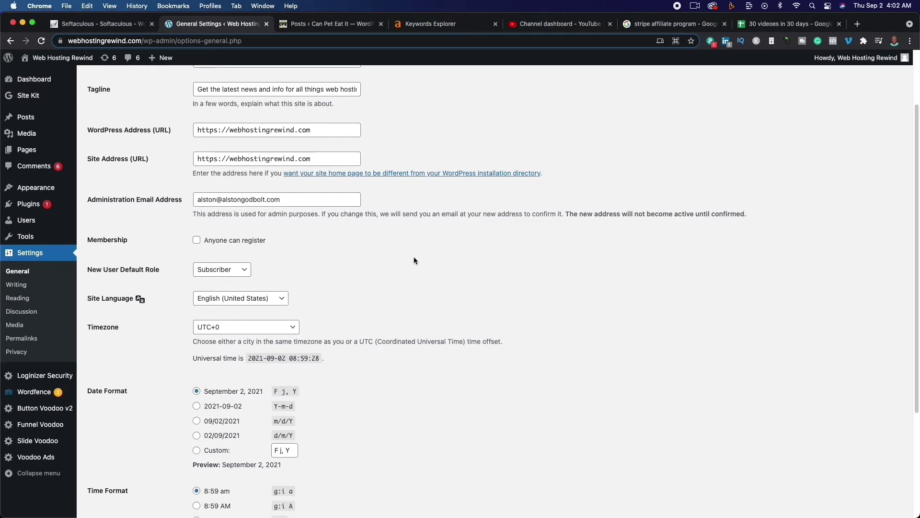
scroll(414, 257, "down", 2)
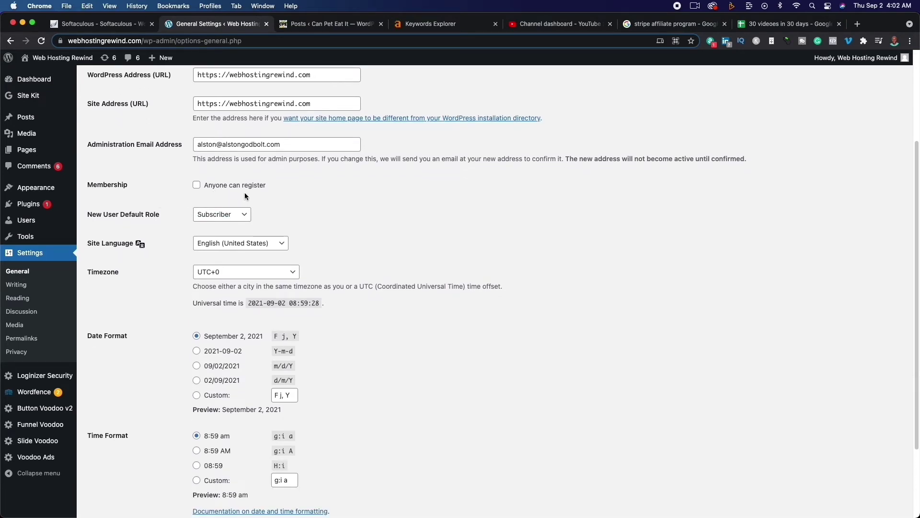
scroll(362, 244, "down", 2)
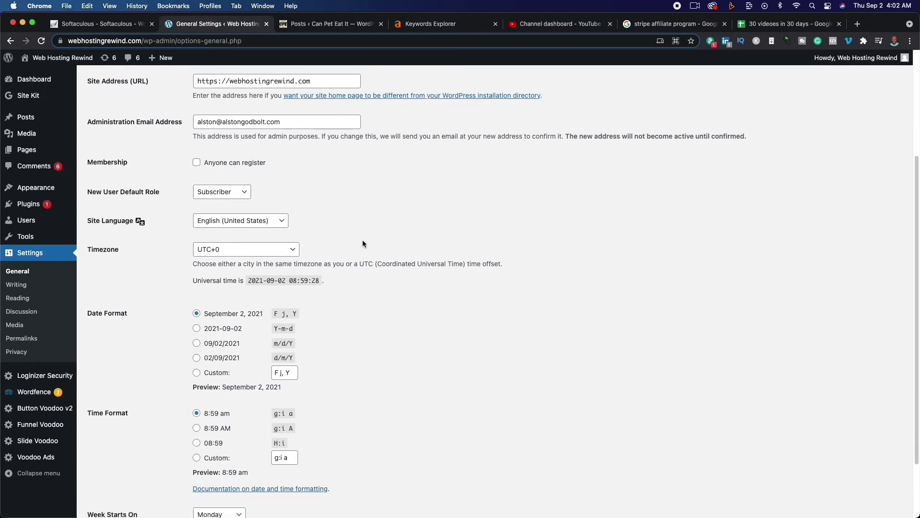
left_click(245, 231)
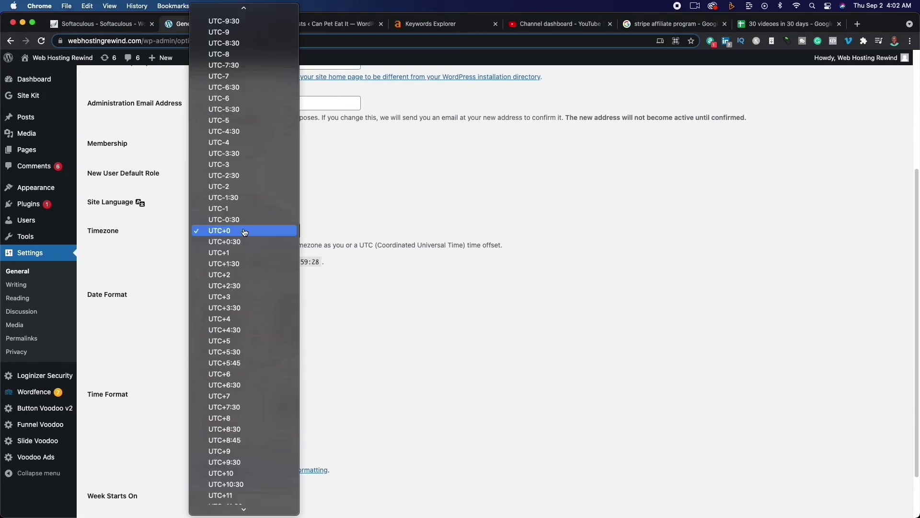
scroll(268, 293, "up", 20)
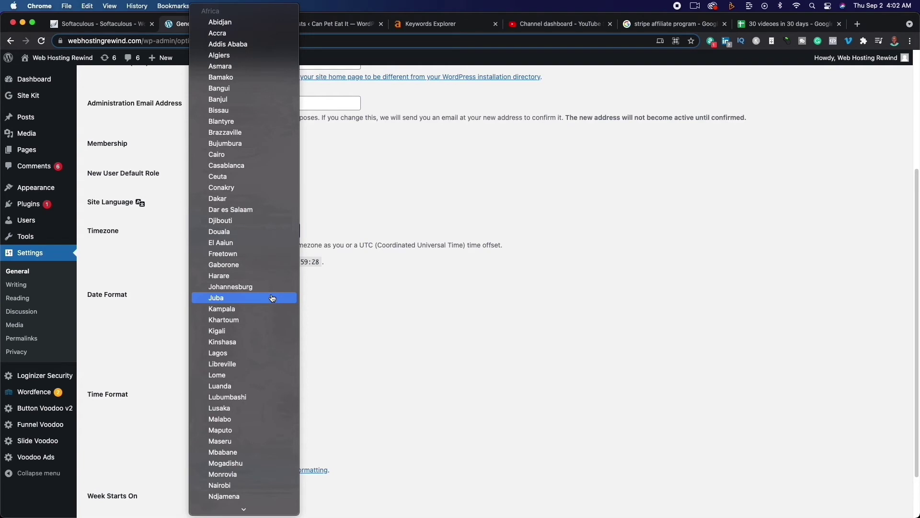
left_click(462, 325)
scroll(436, 331, "down", 2)
scroll(437, 334, "down", 2)
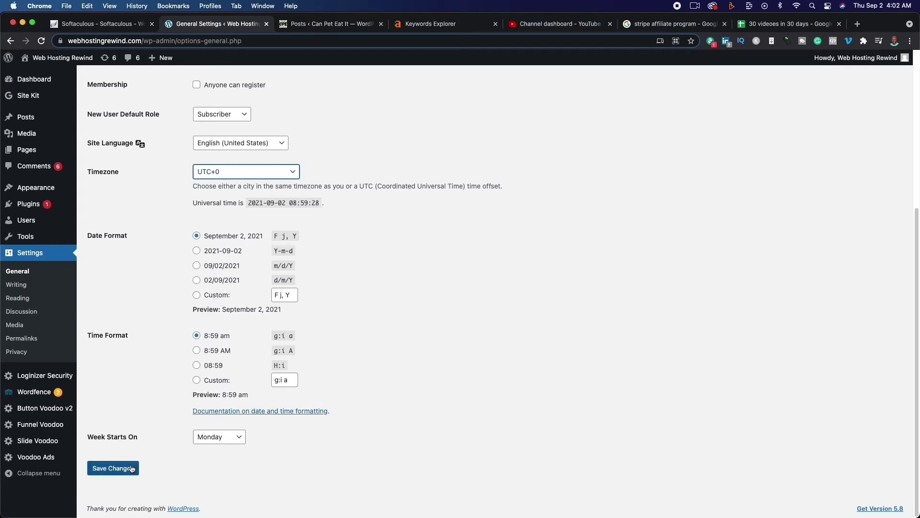
Review the Writing settings and the Search engine visibility option in the Reading settings
left_click(29, 290)
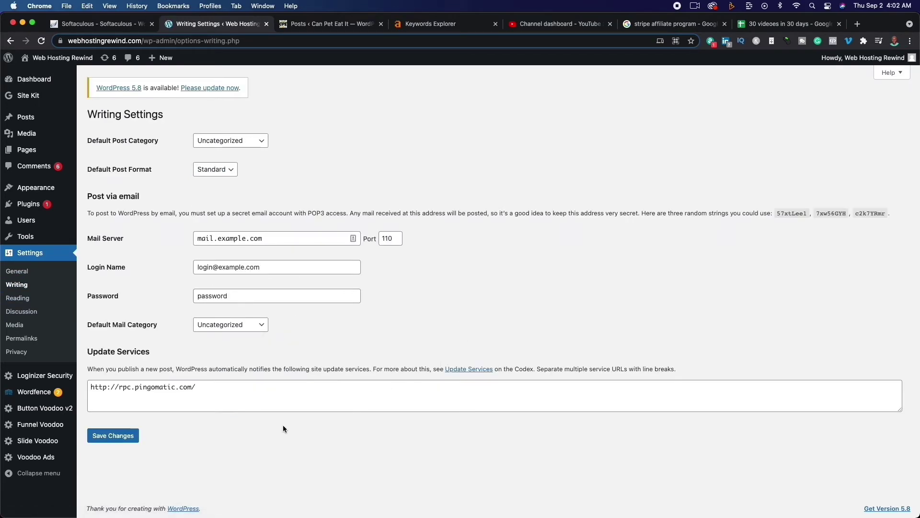
left_click(10, 298)
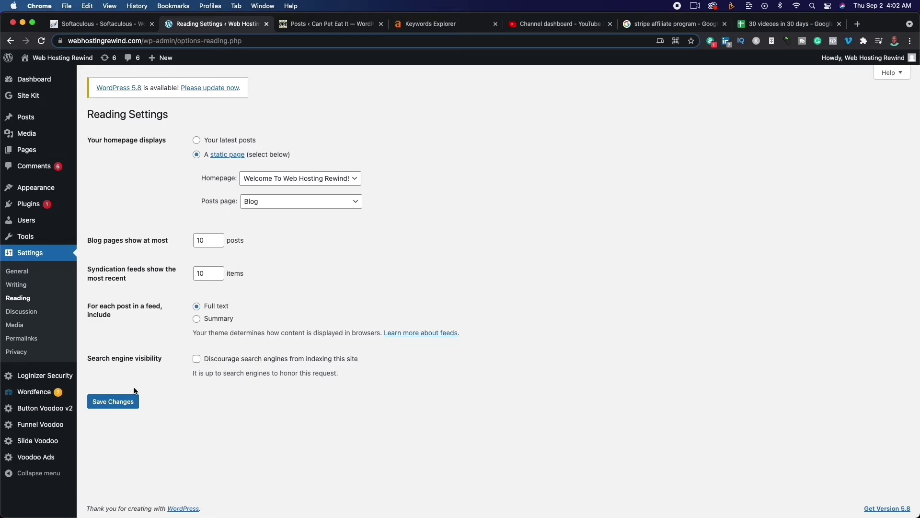
left_click_drag(89, 358, 157, 357)
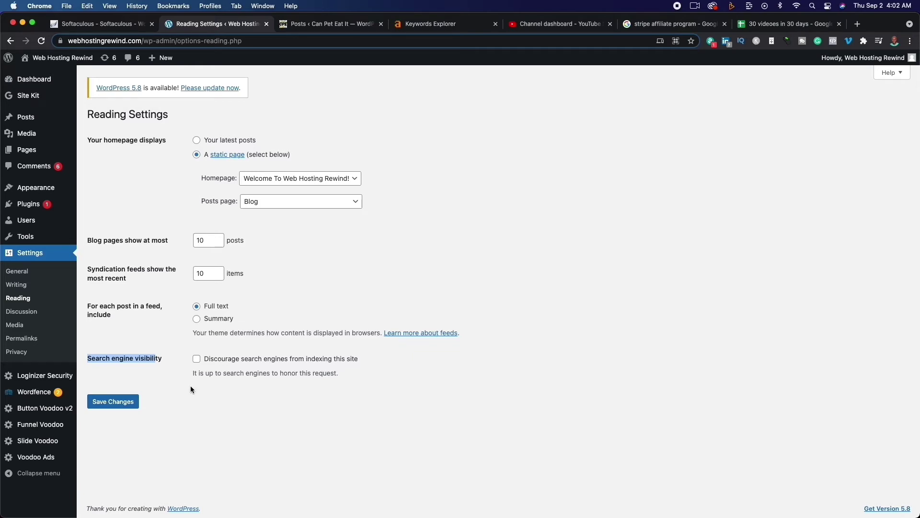
Look through the Discussion settings for comments and the Media settings for image sizes
left_click(15, 312)
scroll(365, 364, "down", 5)
scroll(356, 380, "up", 5)
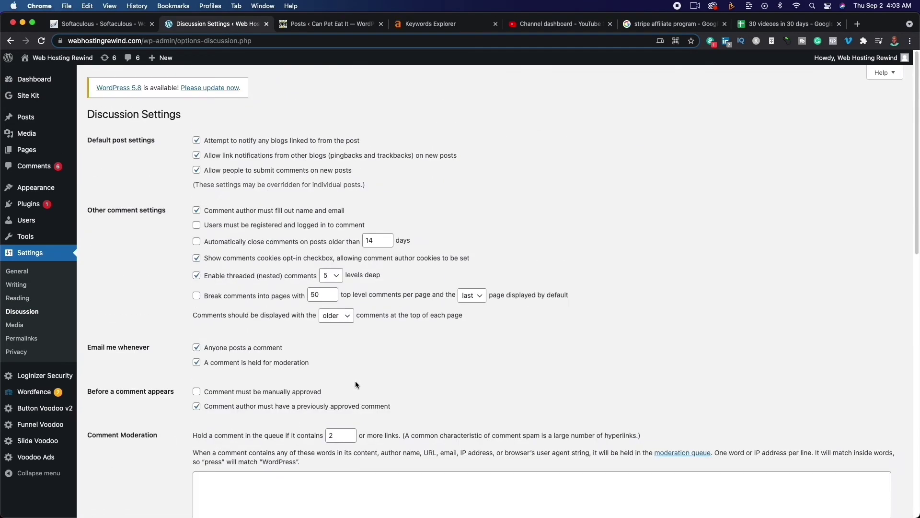
left_click(15, 325)
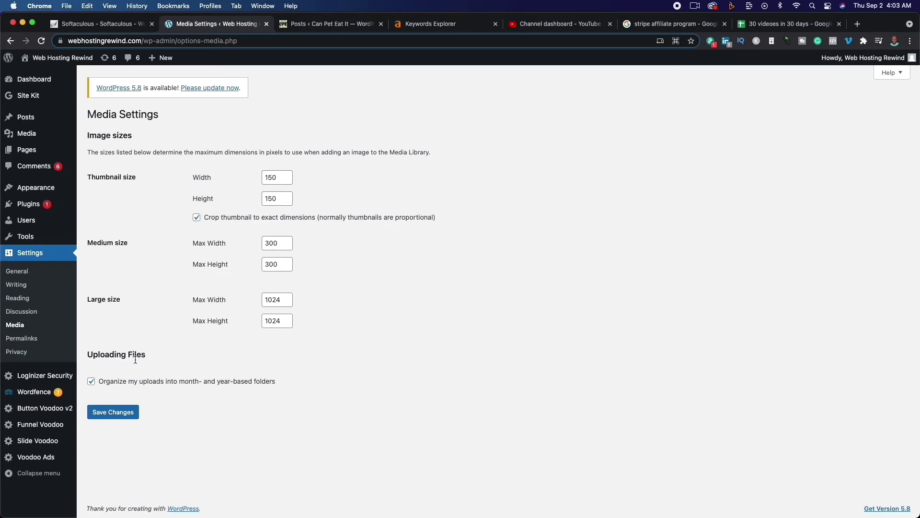
Review the Permalink Settings, examining the sample URL of the Post name structure
left_click(22, 338)
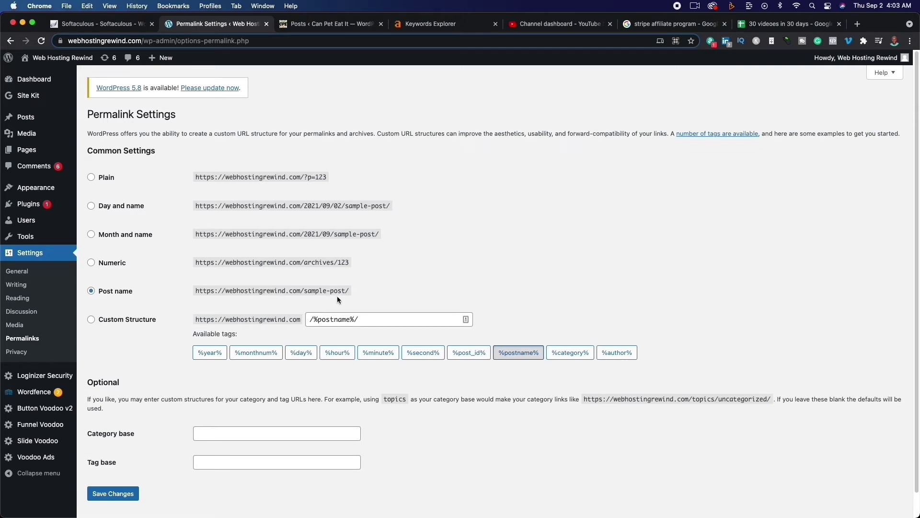
left_click_drag(304, 290, 345, 291)
left_click(516, 253)
scroll(302, 325, "down", 1)
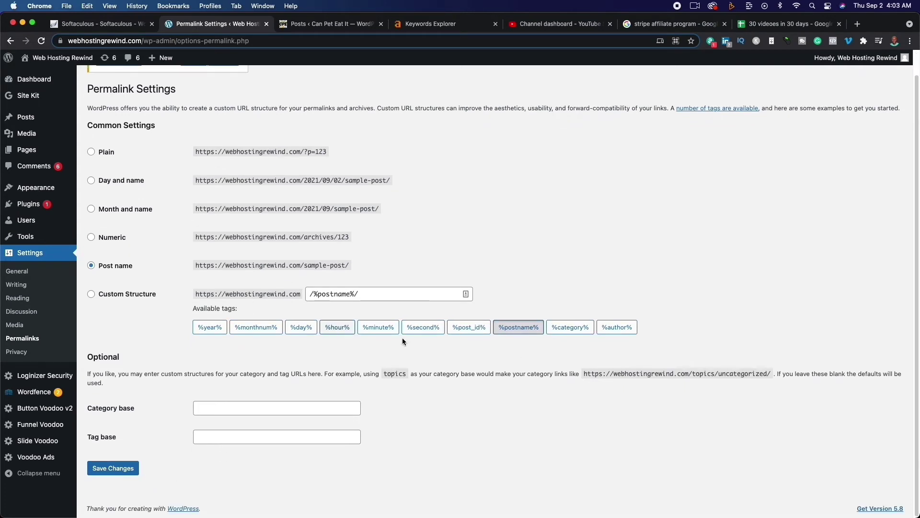
scroll(522, 303, "up", 2)
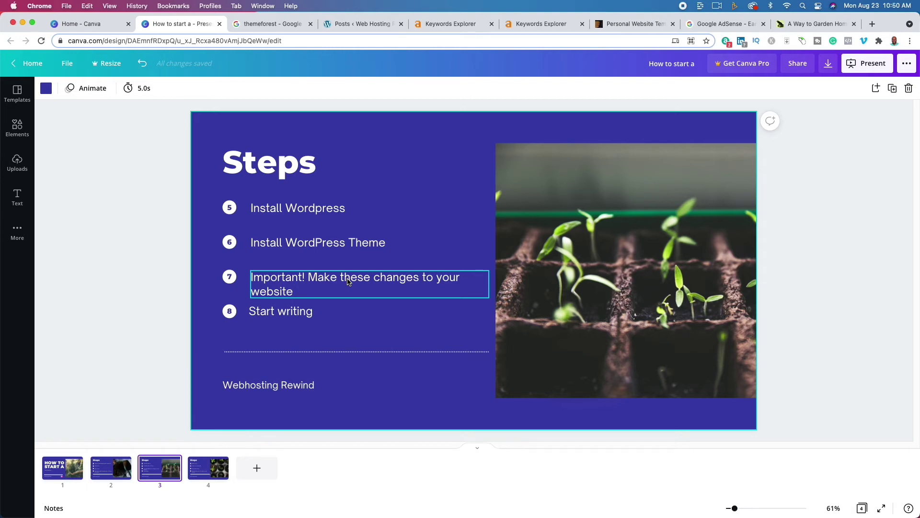
Switch to ThemeForest, search from its home page for "gardening" and browse the matching themes
left_click(623, 25)
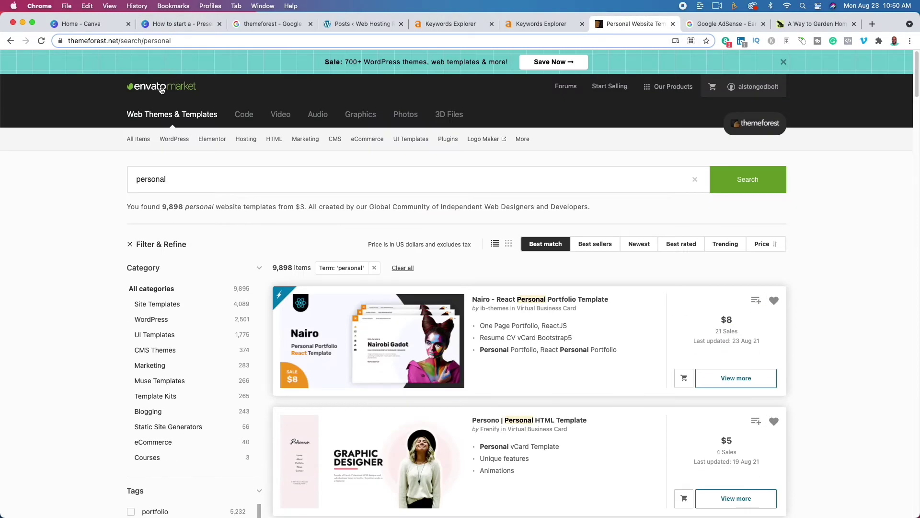
left_click(163, 89)
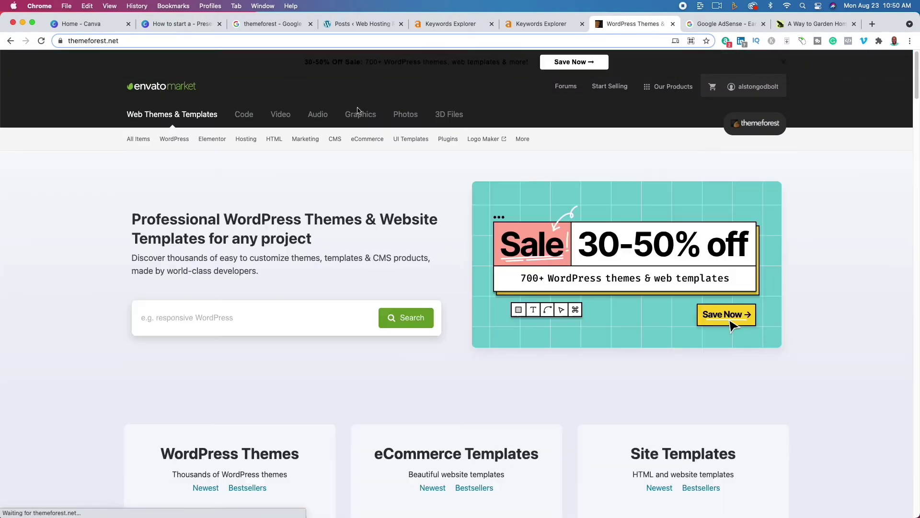
left_click(252, 318)
type("gardening")
key("Return")
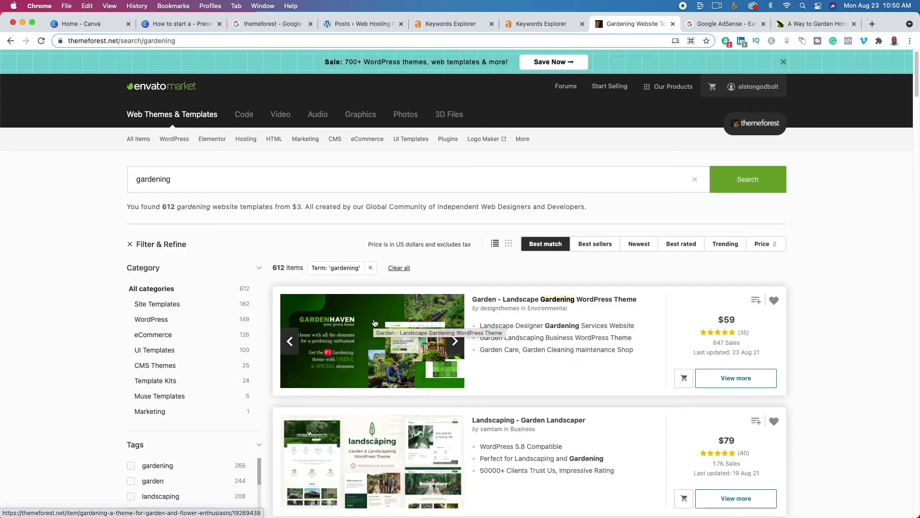
scroll(816, 441, "down", 6)
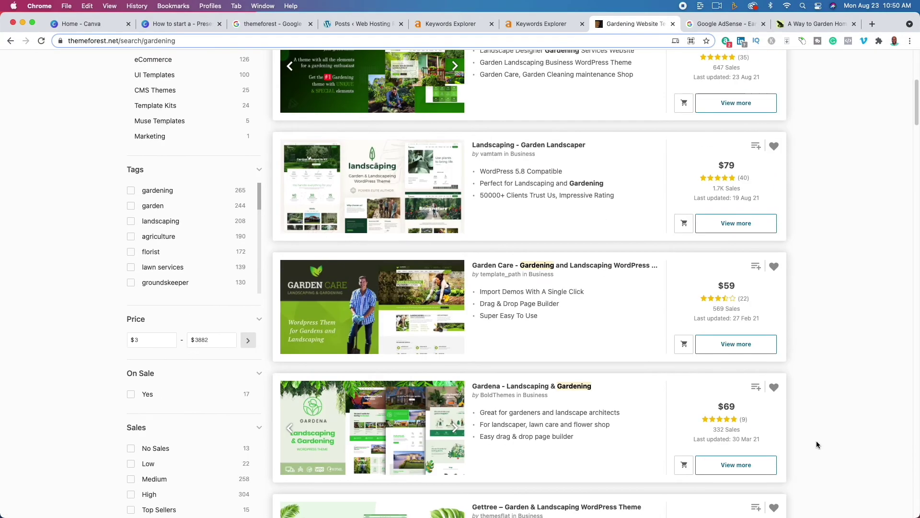
scroll(815, 452, "down", 7)
scroll(816, 452, "down", 7)
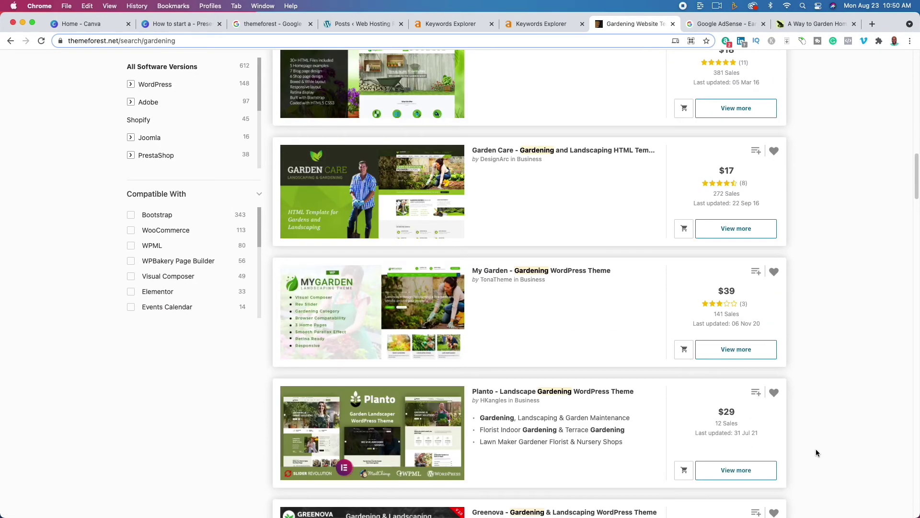
scroll(816, 453, "up", 12)
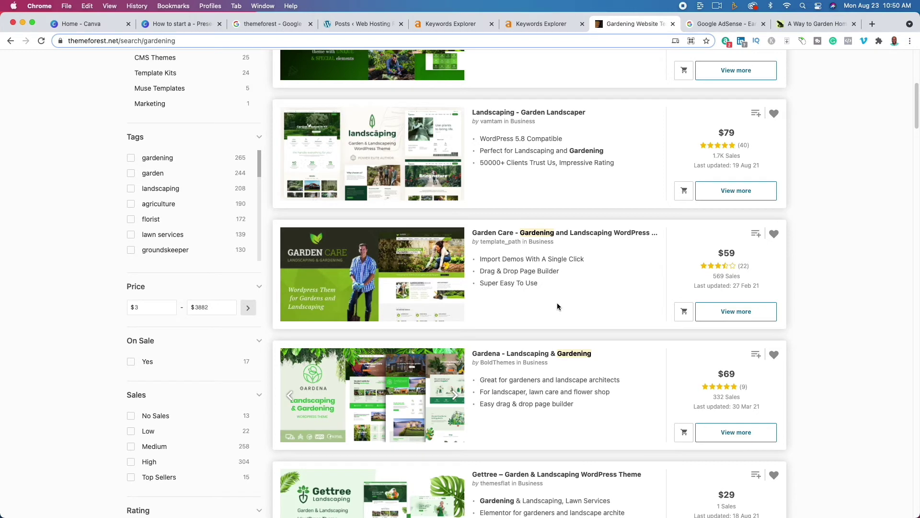
scroll(557, 307, "up", 6)
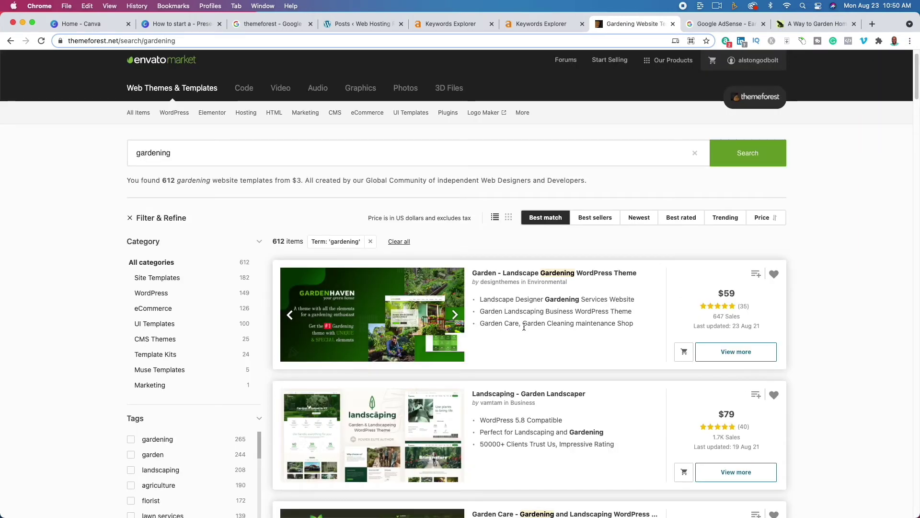
scroll(524, 327, "down", 4)
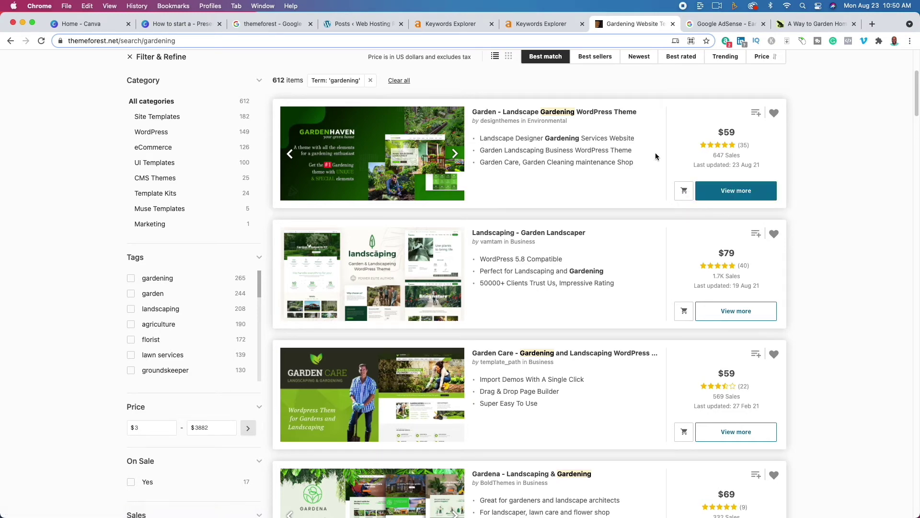
Show the upload form for a zipped theme in the WordPress admin, and return to the Steps slide in Canva
left_click(350, 25)
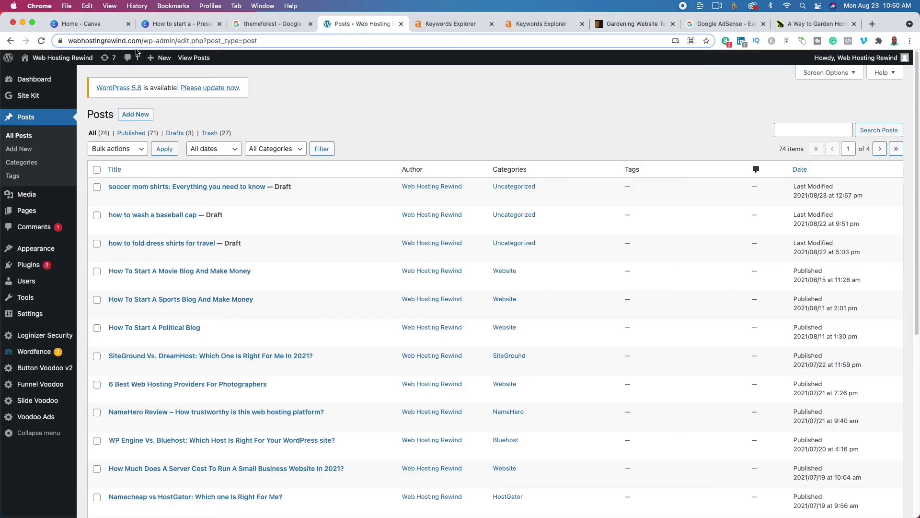
mouse_move(42, 255)
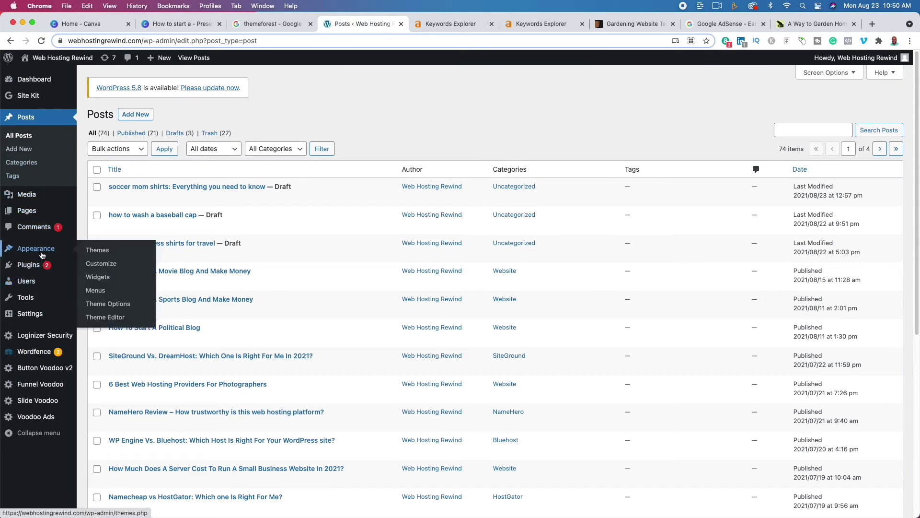
left_click(102, 252)
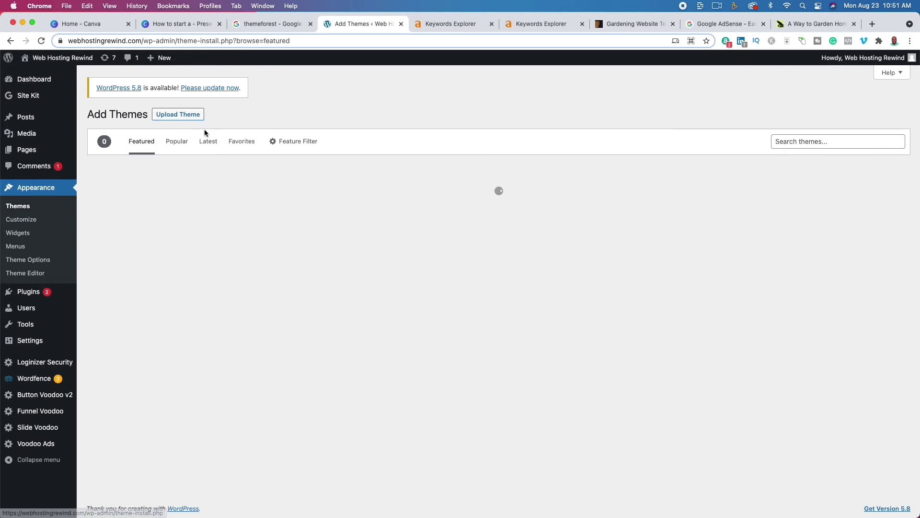
left_click(193, 119)
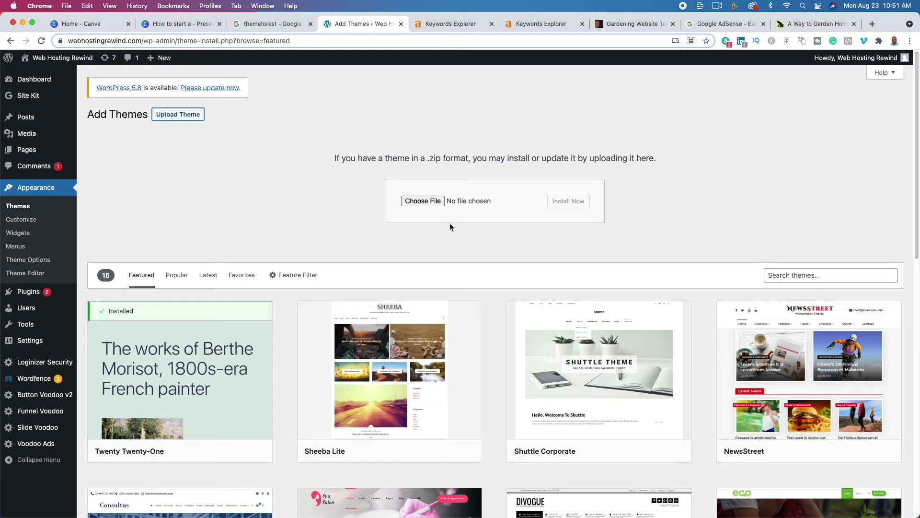
left_click(182, 24)
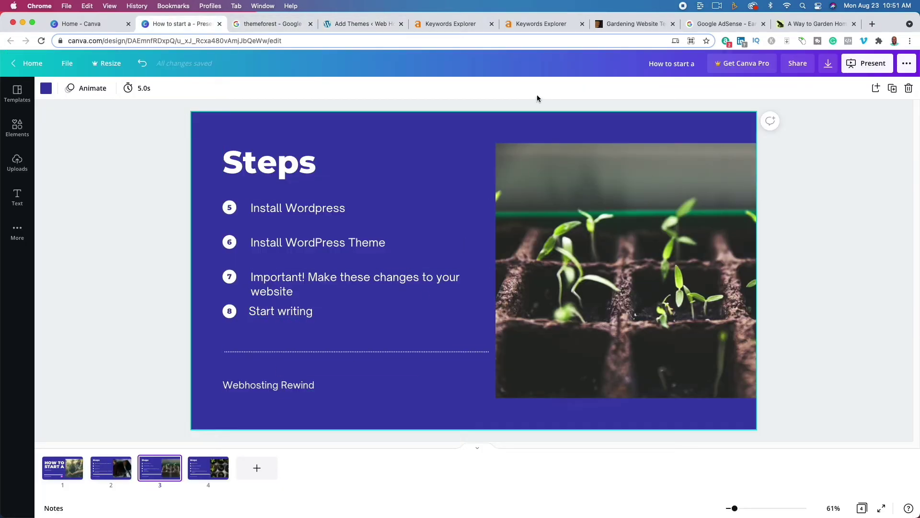
Copy the keyword "how to plant garlic" from the Ahrefs matching terms and paste it as the title of a new WordPress post
left_click(534, 25)
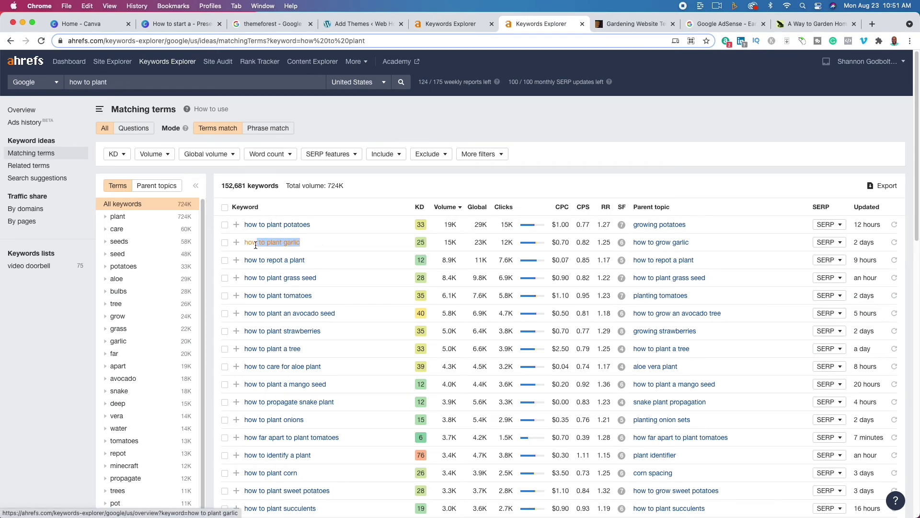
left_click_drag(307, 247, 243, 243)
key("super+c")
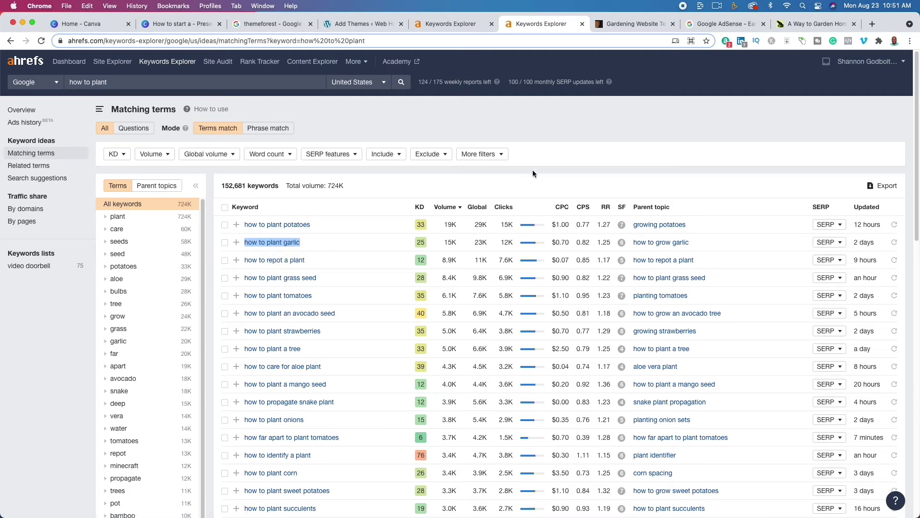
left_click(358, 23)
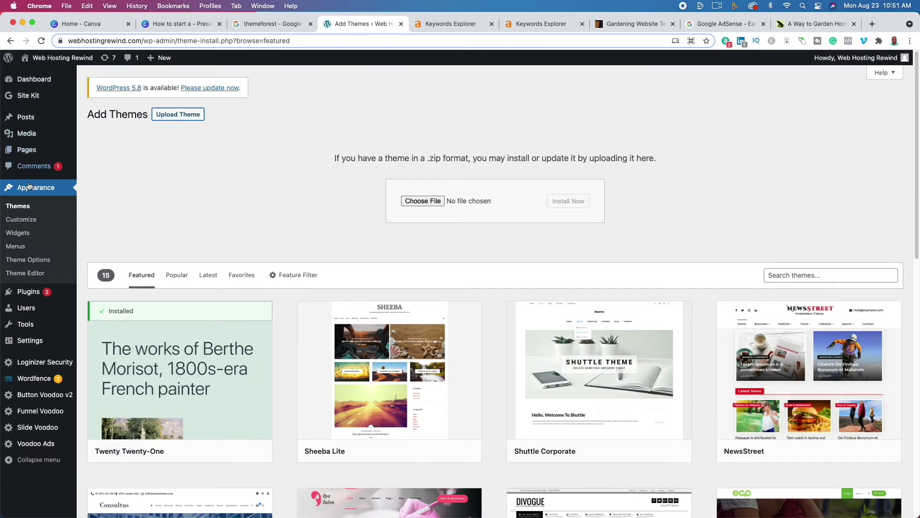
left_click(33, 119)
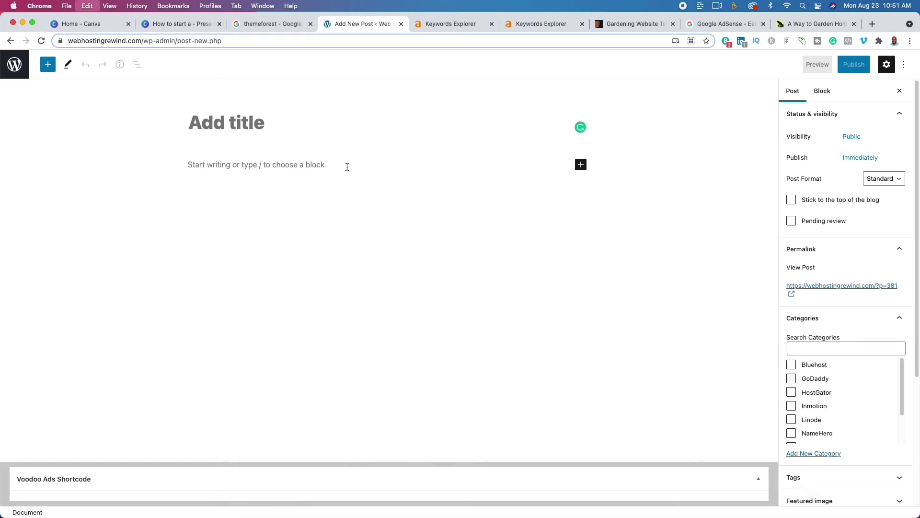
key("super+v")
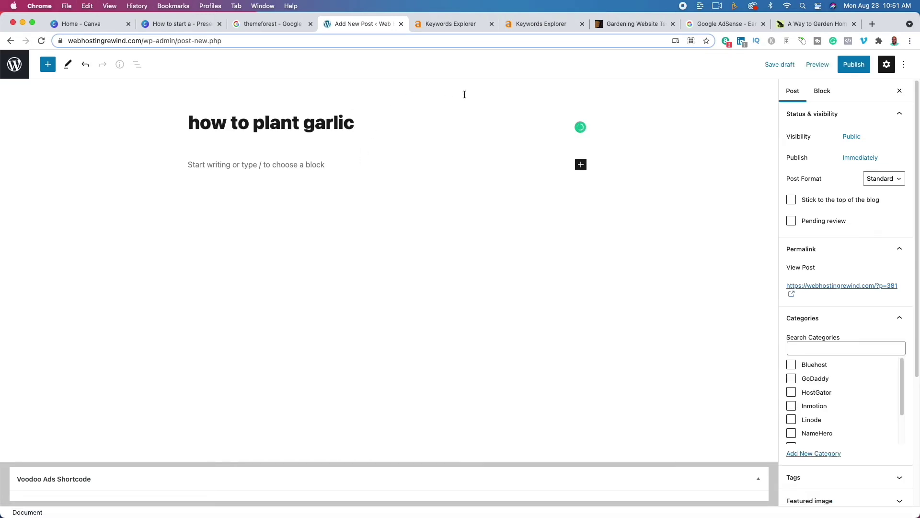
Capitalize each word of the post title so it reads "How To Plant Garlic"
left_click_drag(200, 126, 179, 134)
type("H")
left_click_drag(242, 125, 260, 128)
type("To ")
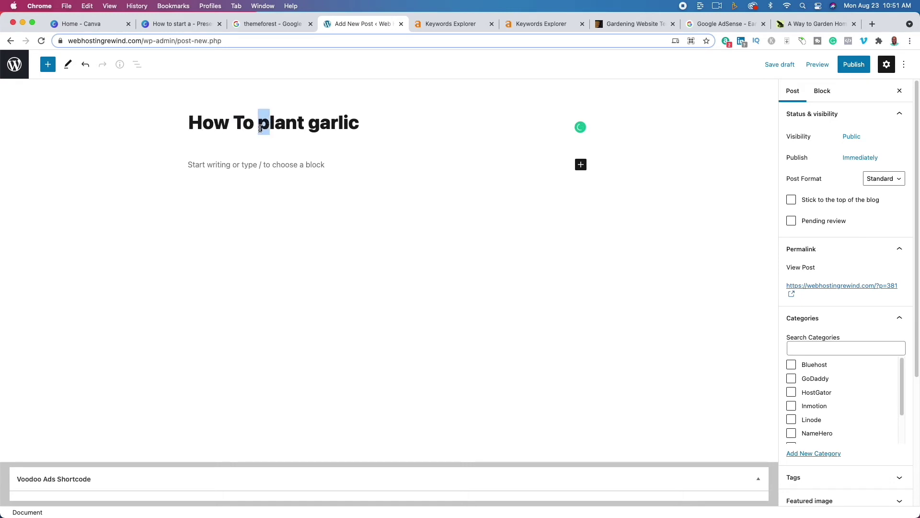
type("P")
left_click(316, 128)
left_click_drag(316, 128, 310, 130)
type("G")
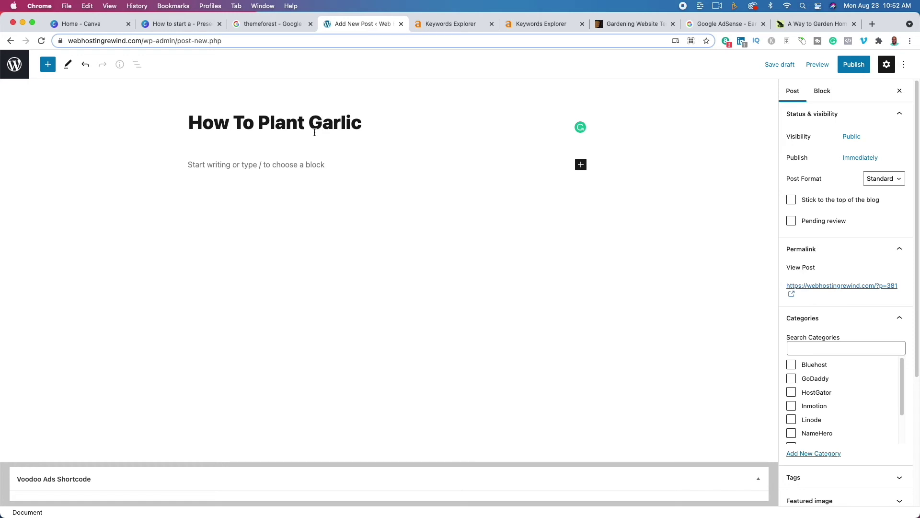
Outline the post body with the separate paragraphs "who", "what", "when", "where", "why" and "how"
left_click(240, 166)
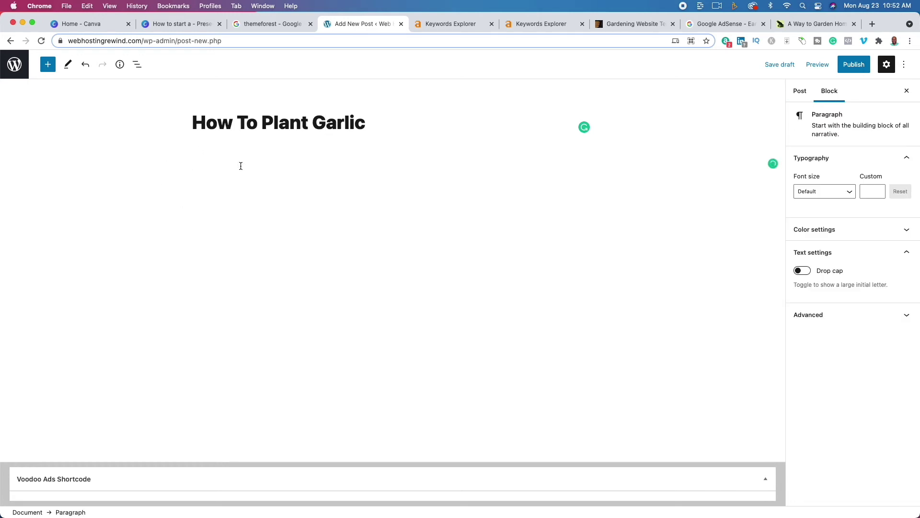
type("who")
key("Return")
type("what")
key("Return")
type("when")
key("Return")
type("where")
key("Return")
type("why")
key("Return")
type("how")
key("Return")
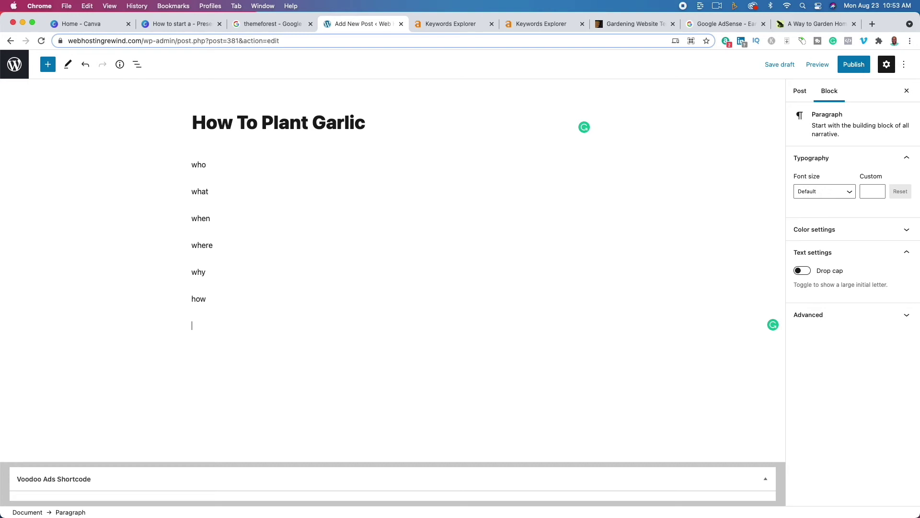
Extend the "what" line of the outline to "what types of garlic can be planeted"
left_click(232, 191)
type("types of ga")
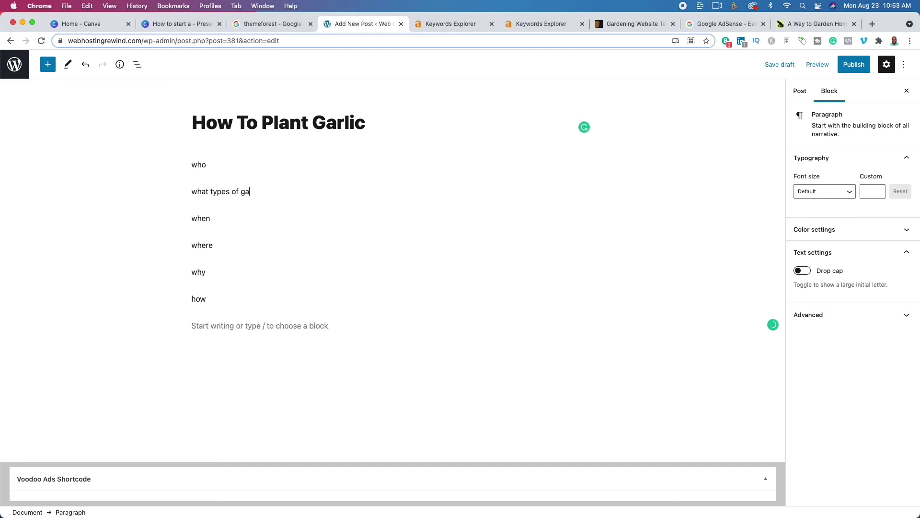
type("rlic can be planeted")
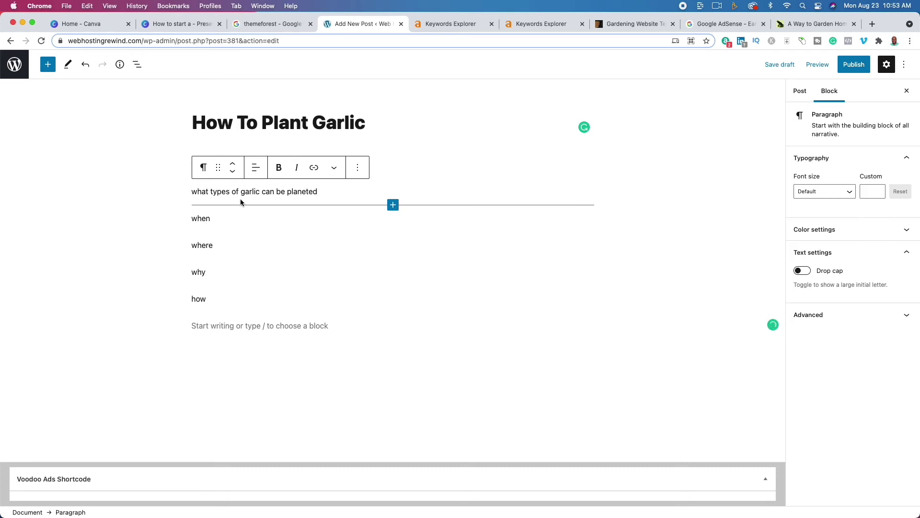
Extend the "where" line to "where to plan a garlic" and add the line "Can a seed be palnnet in heavily sunlight" below it
left_click(243, 248)
type("to plan a ga")
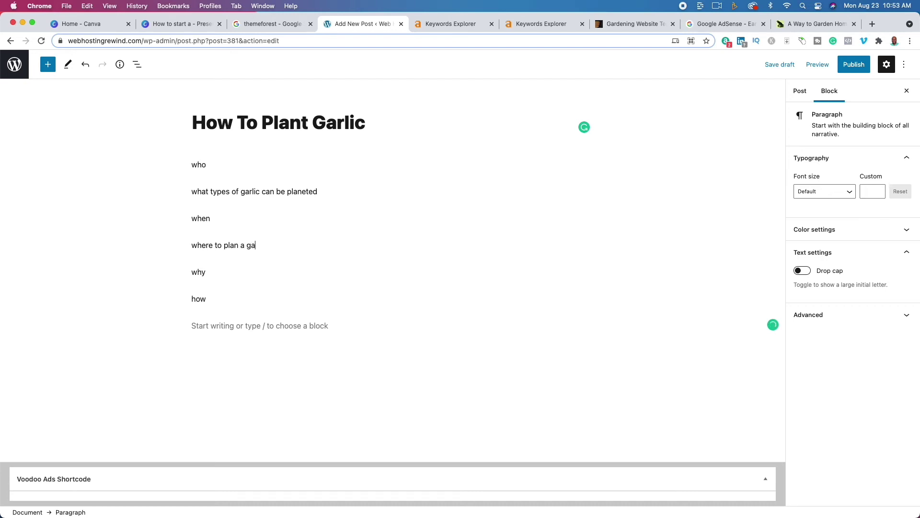
type("rlic")
key("Return")
type("Can a see")
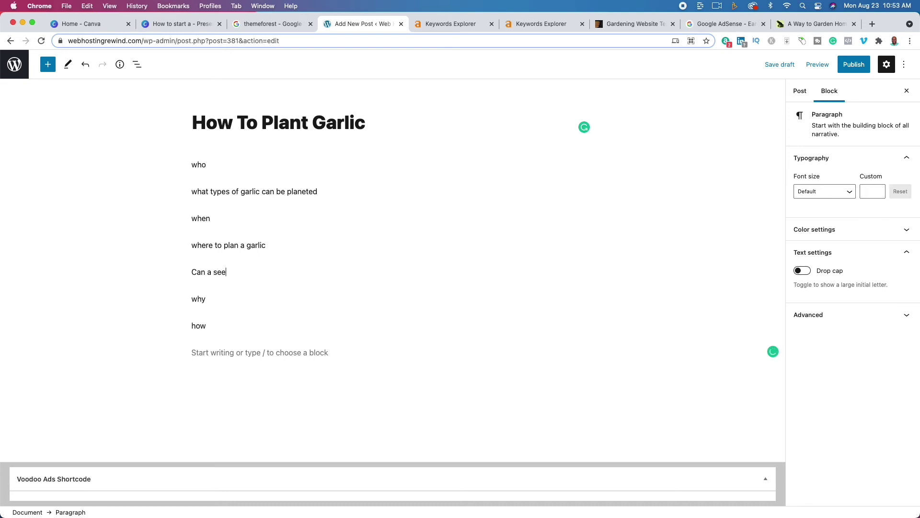
type("d be palnnet in heav")
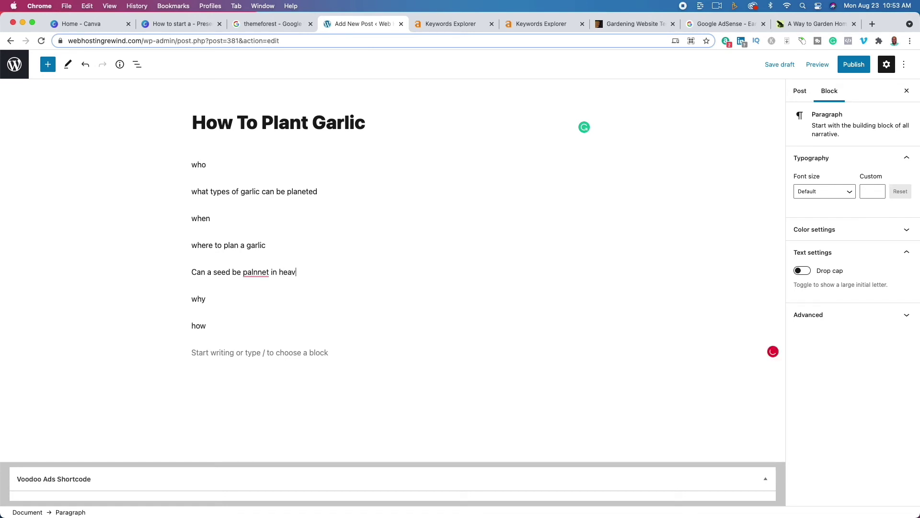
type("ily sunlight")
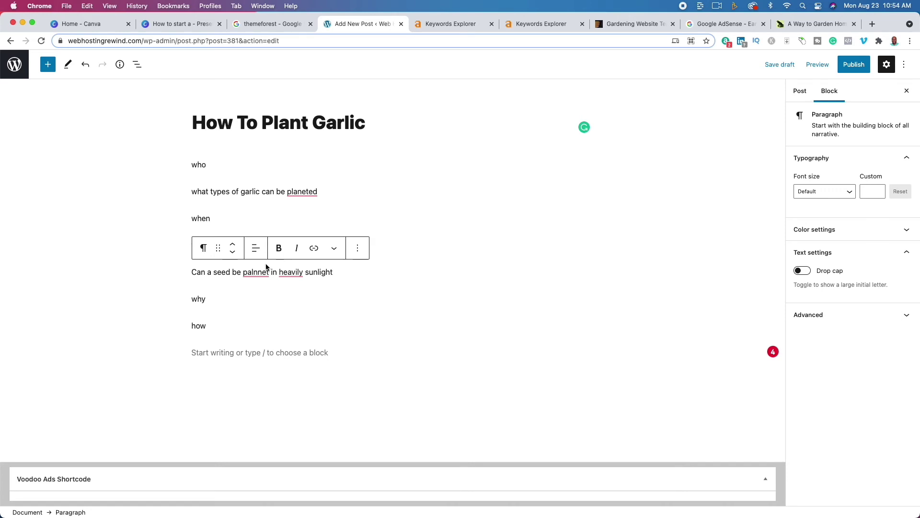
Copy the post title and search Google for it in a new browser tab
left_click(304, 125)
key("super+a")
key("super+c")
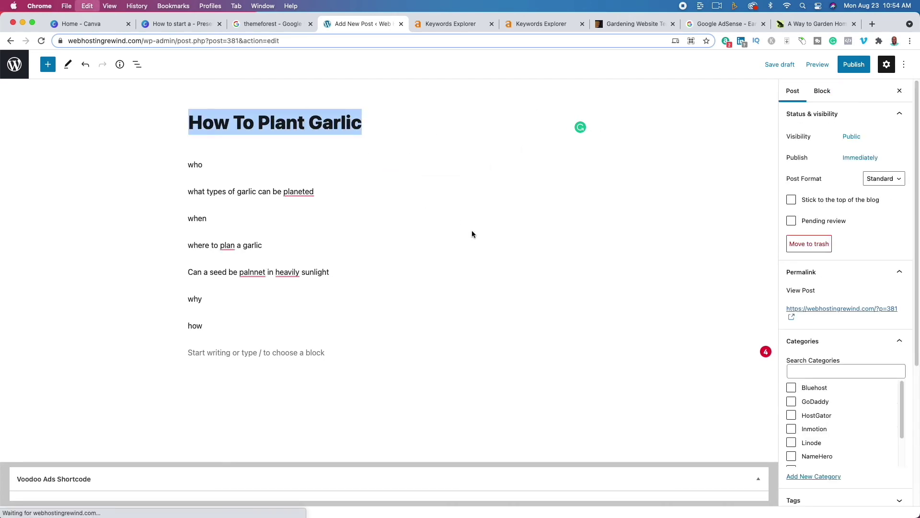
key("super+t")
key("super+v")
key("Return")
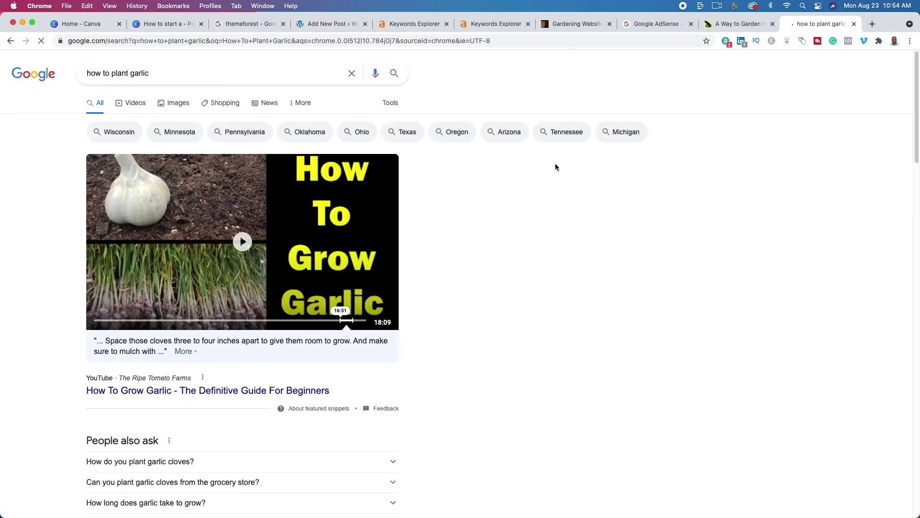
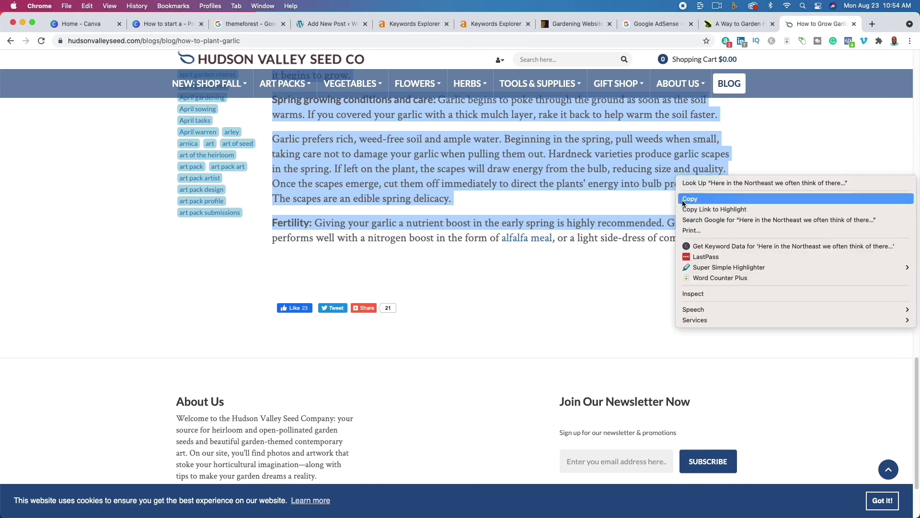
Count the words of the selected Hudson Valley Seed Co garlic article with Word Counter Plus and look back over the article
left_click(700, 277)
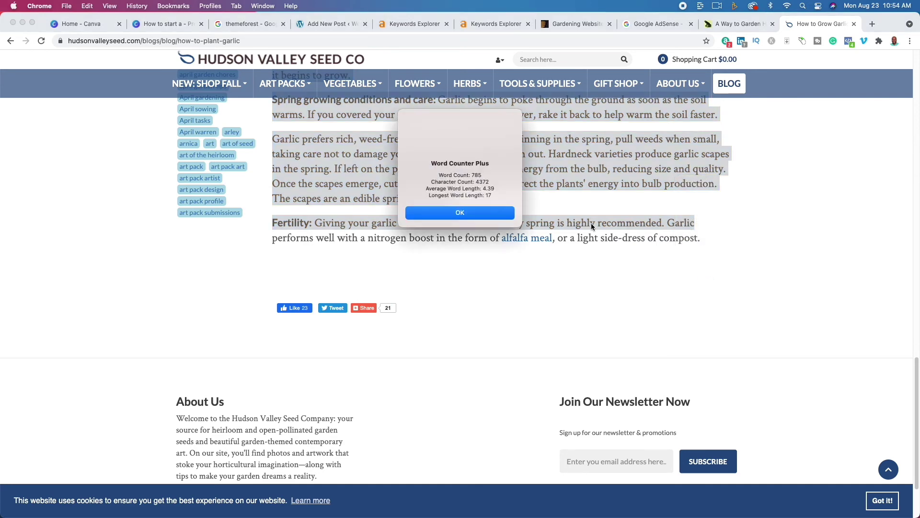
left_click(482, 205)
scroll(567, 278, "up", 10)
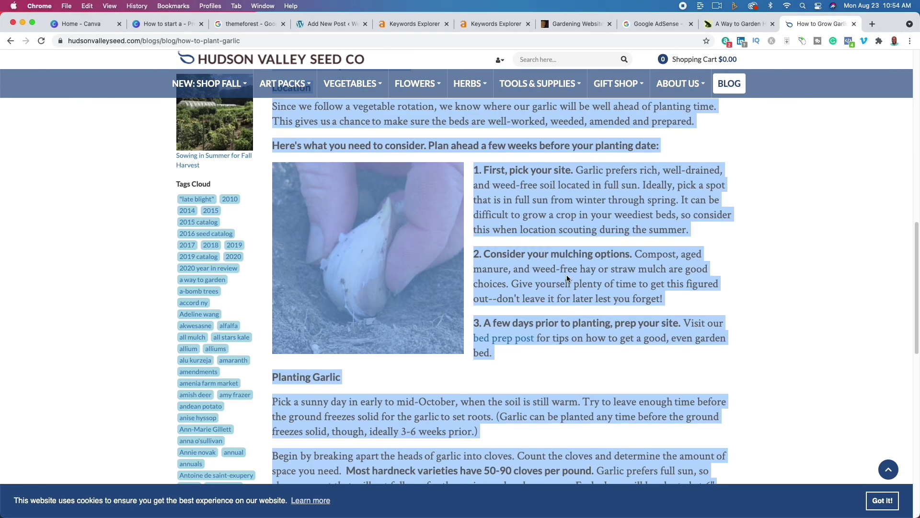
left_click(651, 318)
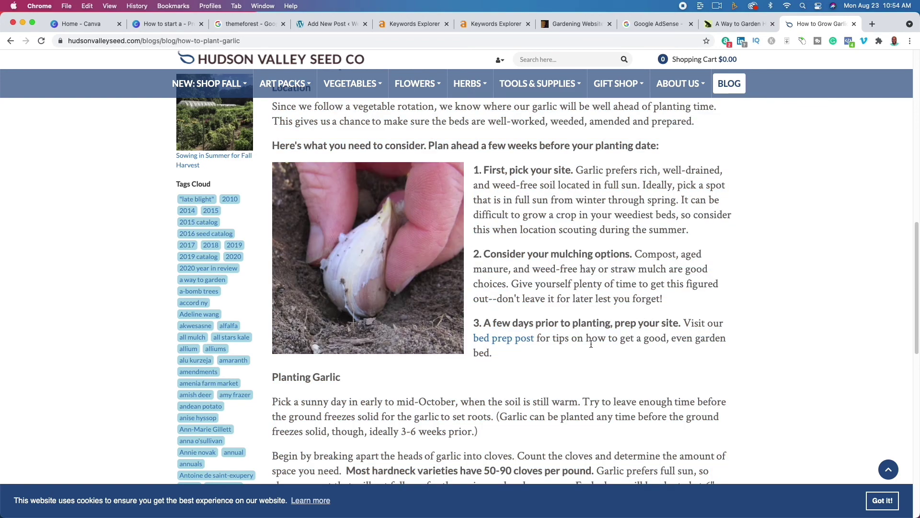
scroll(591, 343, "up", 5)
scroll(590, 343, "up", 5)
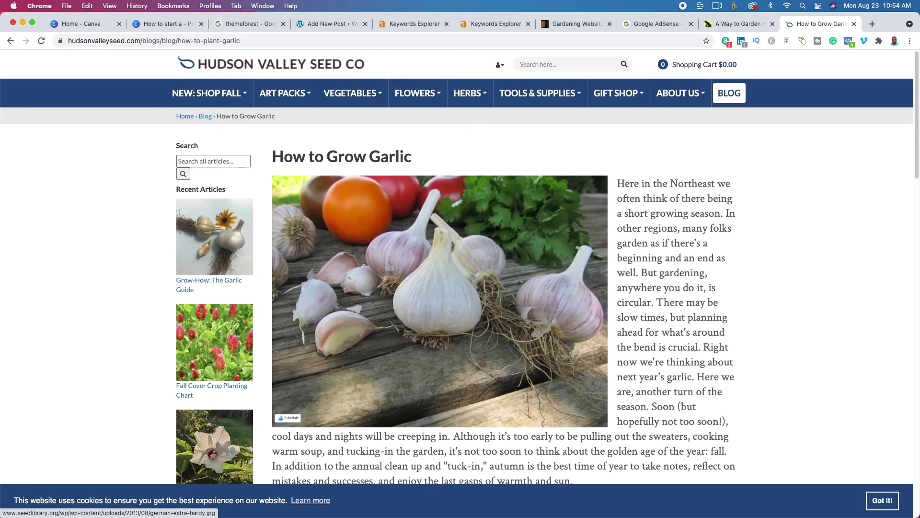
scroll(496, 85, "down", 1)
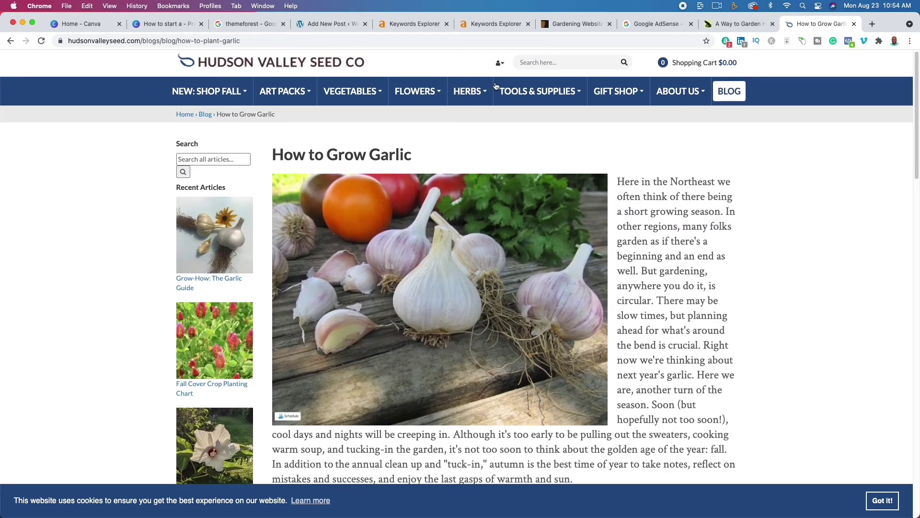
Back in the WordPress post, correct "palnnet" to "planned" in the sunlight question and transform that line into a heading
left_click(318, 23)
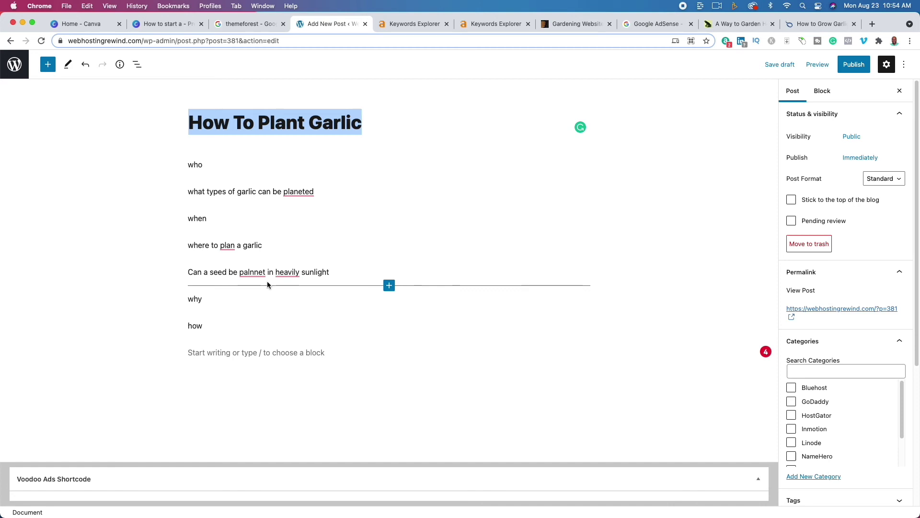
left_click(267, 281)
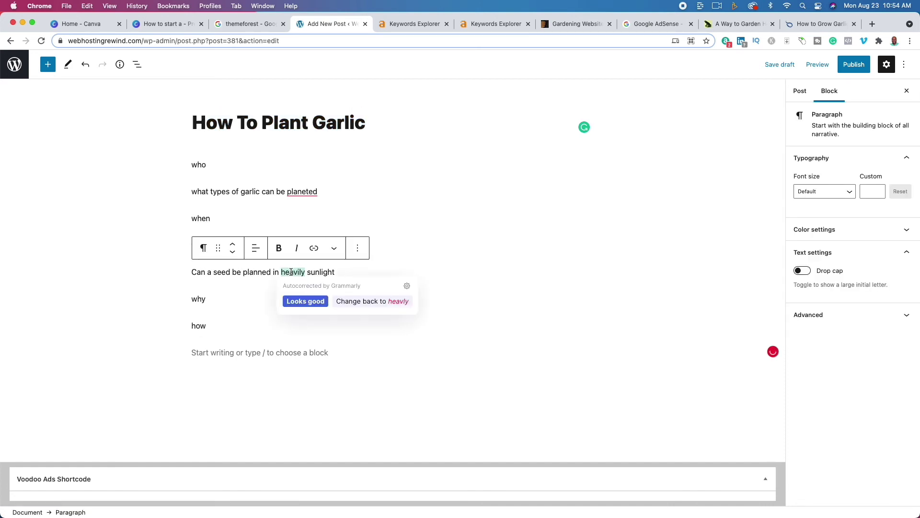
triple_click(264, 274)
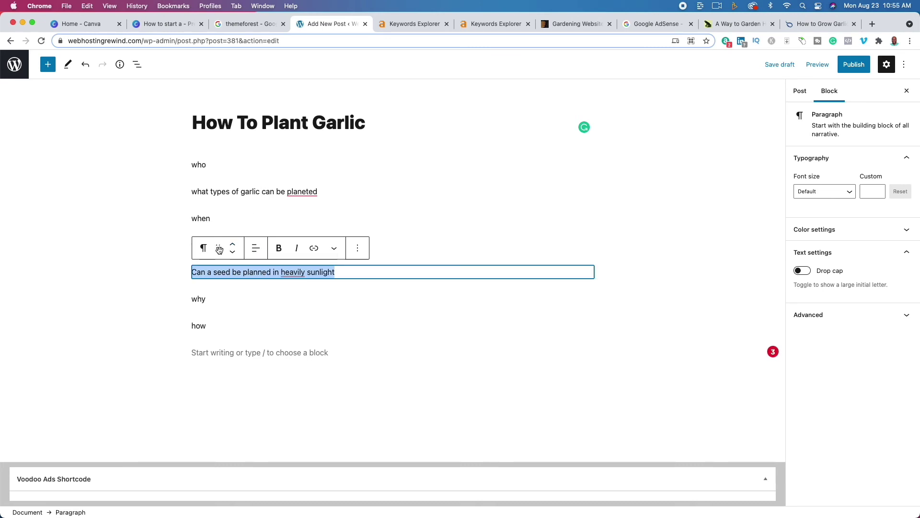
left_click(203, 248)
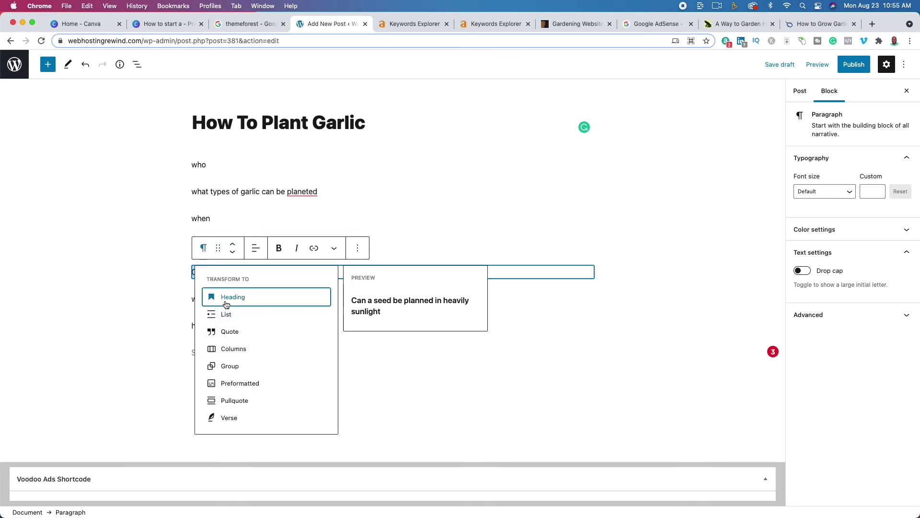
left_click(226, 298)
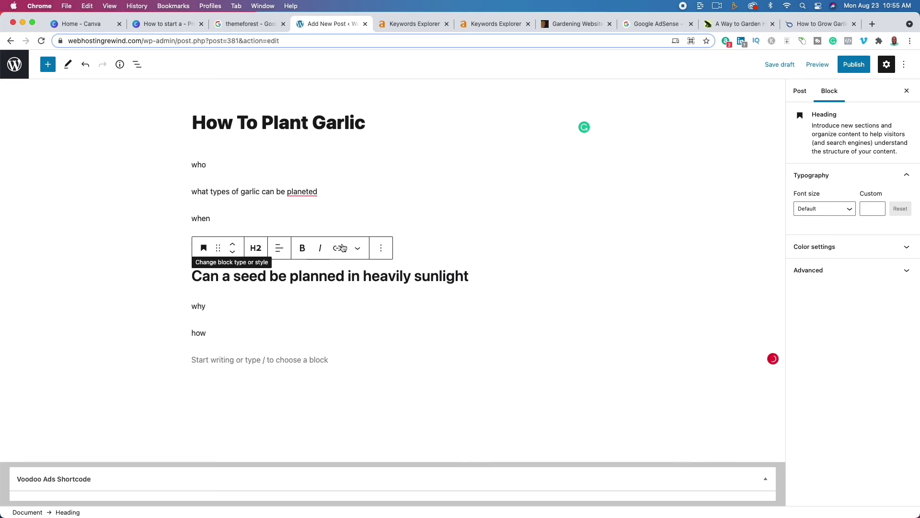
Add the paragraph "Yes you can plant garlic in direct sunblight" beneath the sunlight heading
left_click(478, 272)
key("Return")
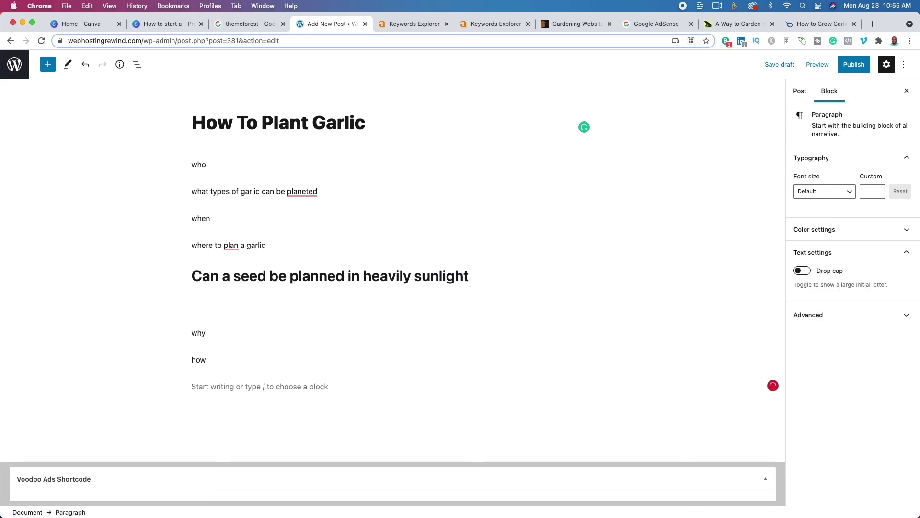
type("Yes you can plant garlic in")
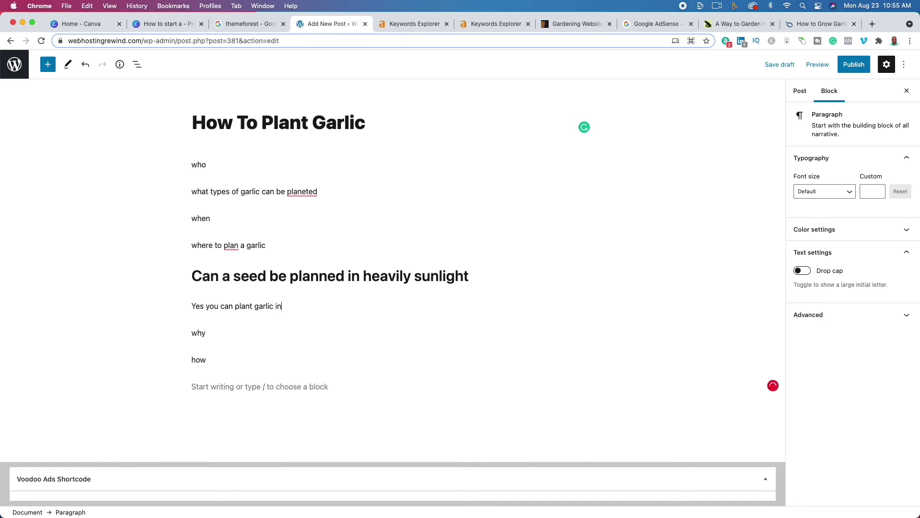
type(" direct su")
type("nlight")
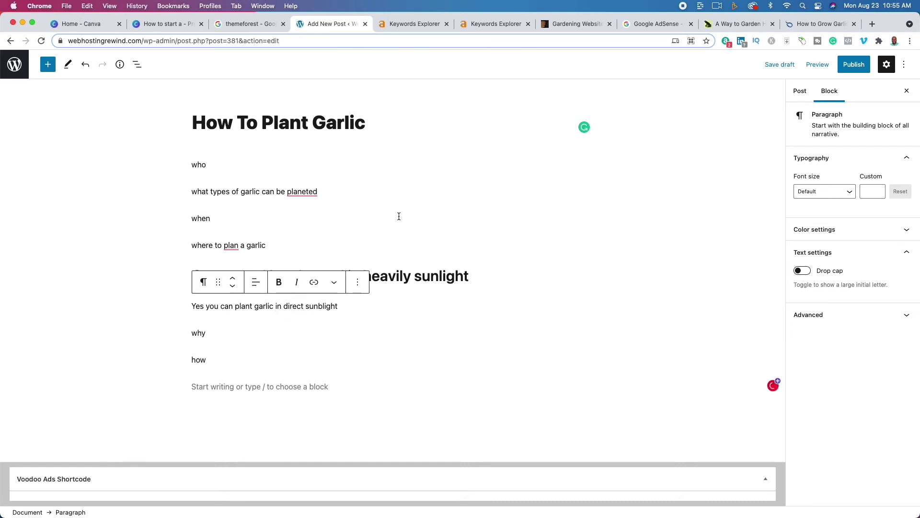
Switch to the Canva presentation and show the Steps slide with points 9 to 12
mouse_move(395, 209)
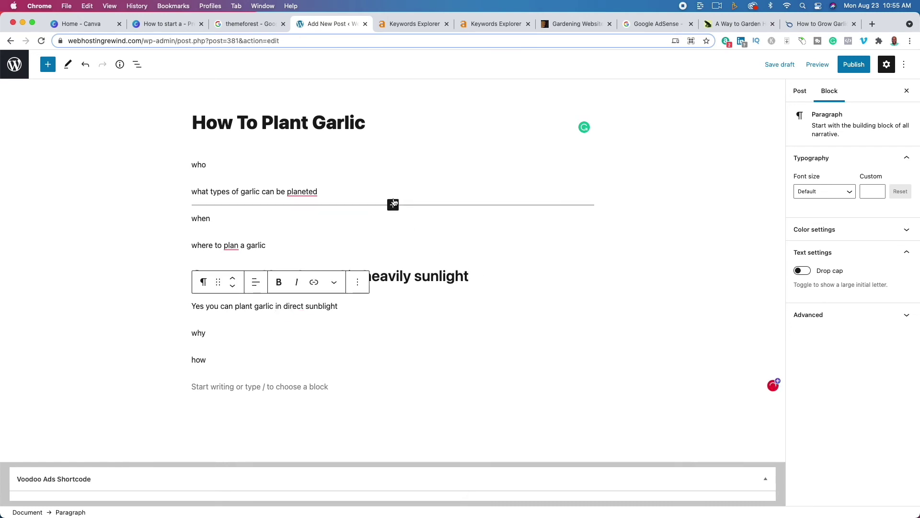
mouse_move(349, 354)
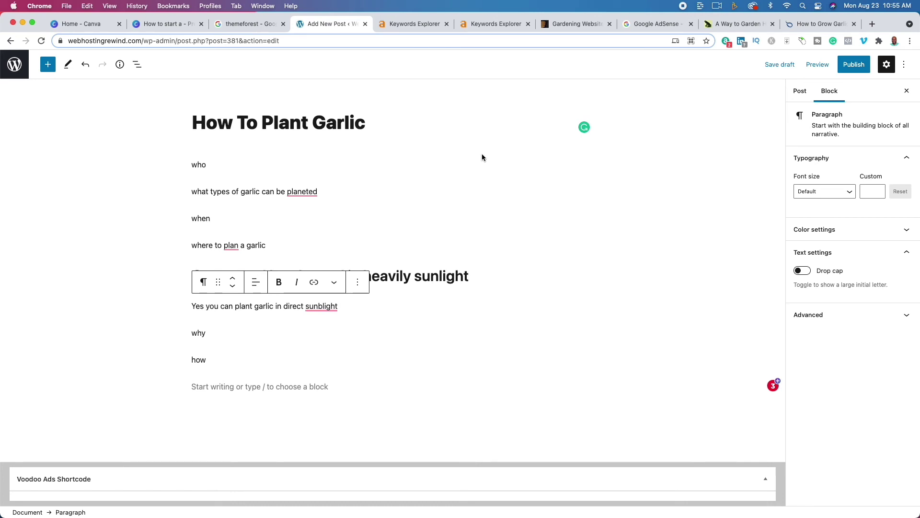
left_click(151, 24)
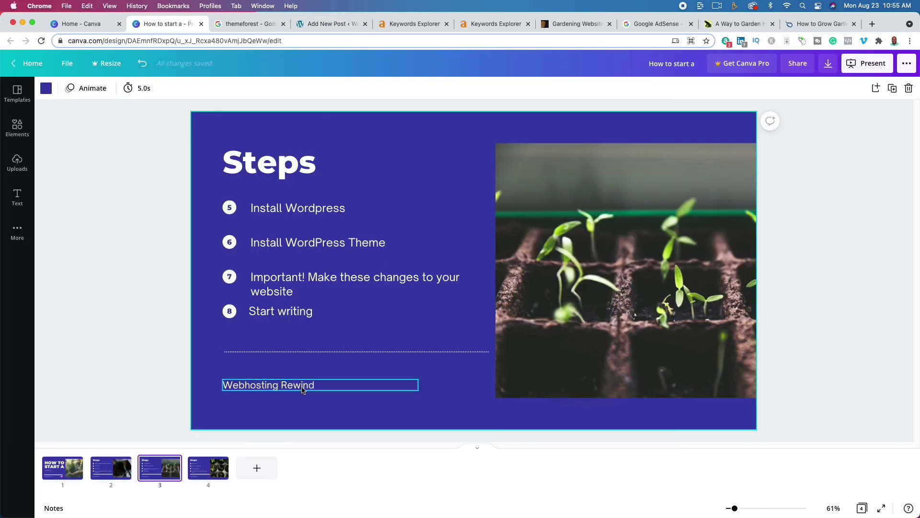
left_click(208, 469)
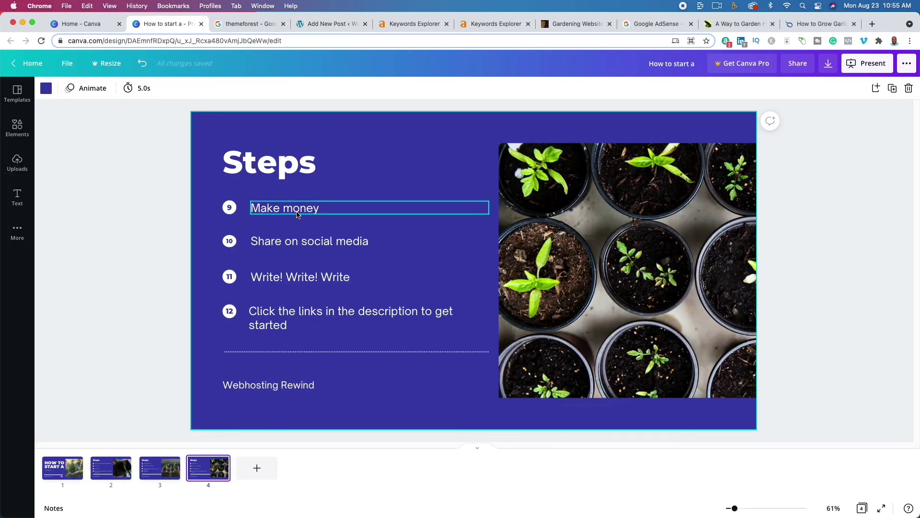
Look through the A Way to Garden homepage, from the podcast and article sections down to the how-to content, and return to its beginning
left_click(735, 25)
scroll(315, 258, "down", 8)
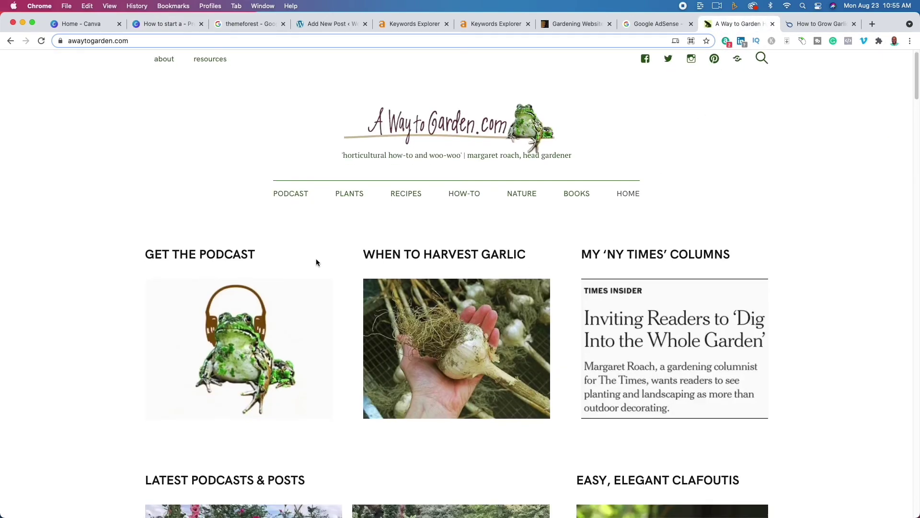
scroll(282, 267, "down", 14)
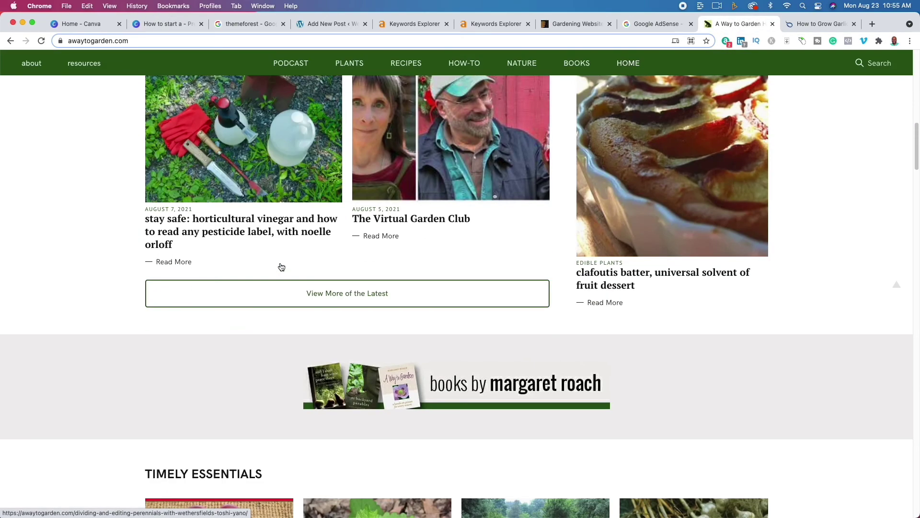
scroll(102, 285, "down", 20)
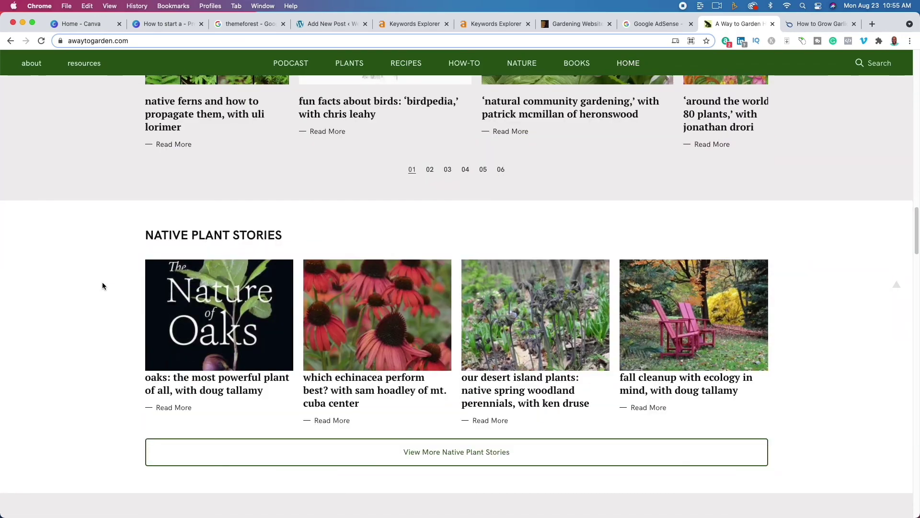
scroll(102, 286, "down", 18)
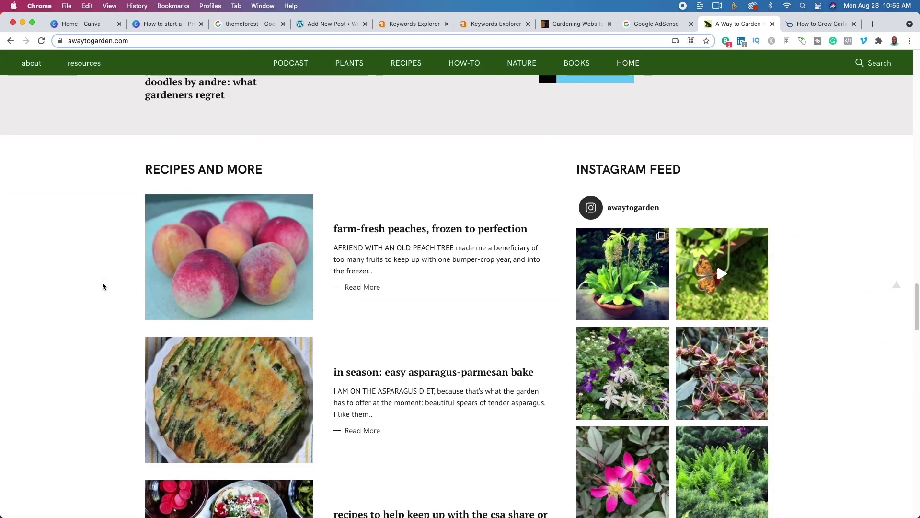
scroll(102, 286, "down", 3)
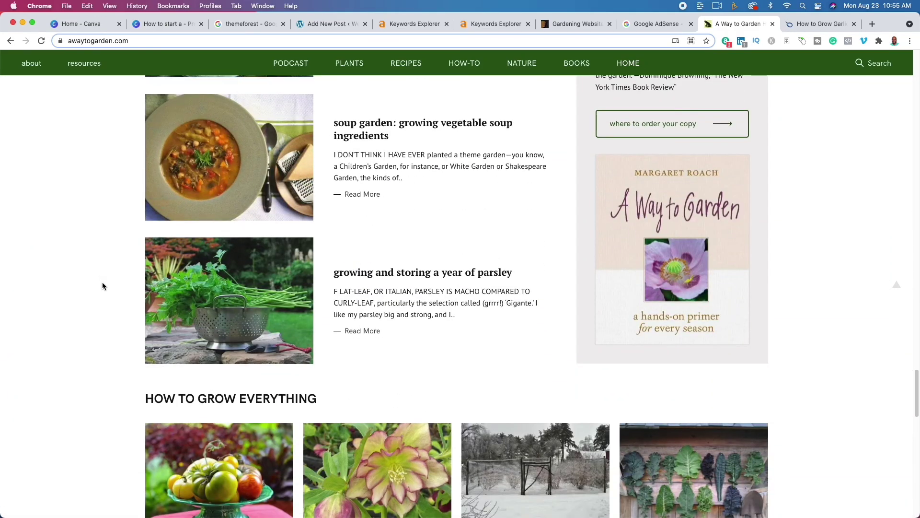
key("Home")
View the Google AdSense start page, check the garlic draft in WordPress and return to the Steps slide in the Canva presentation
left_click(664, 24)
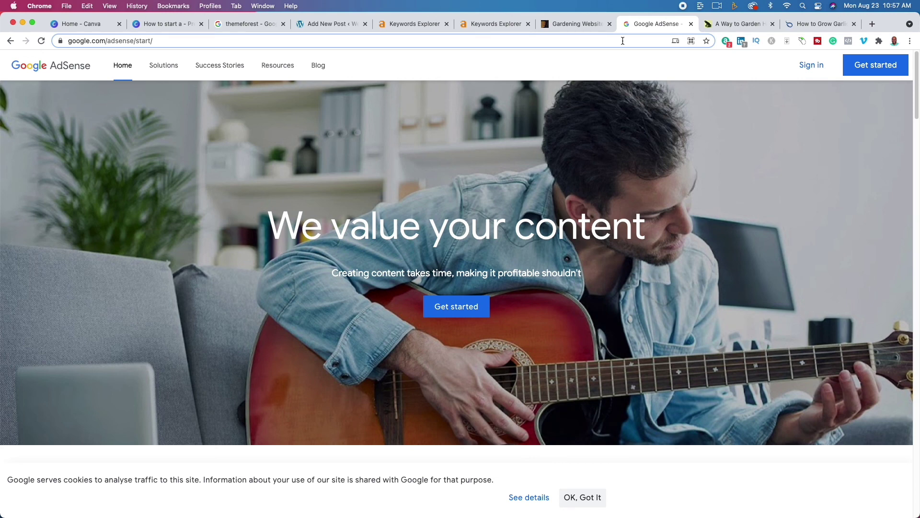
left_click(326, 24)
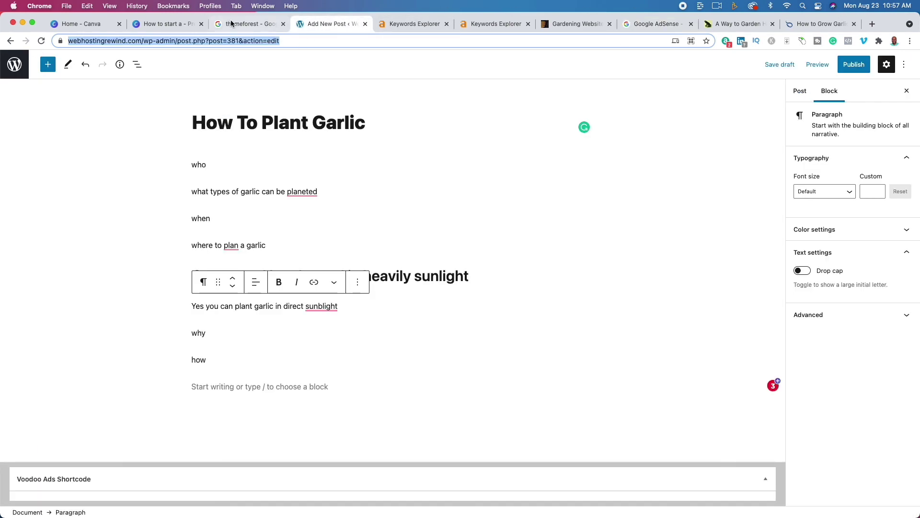
left_click(163, 24)
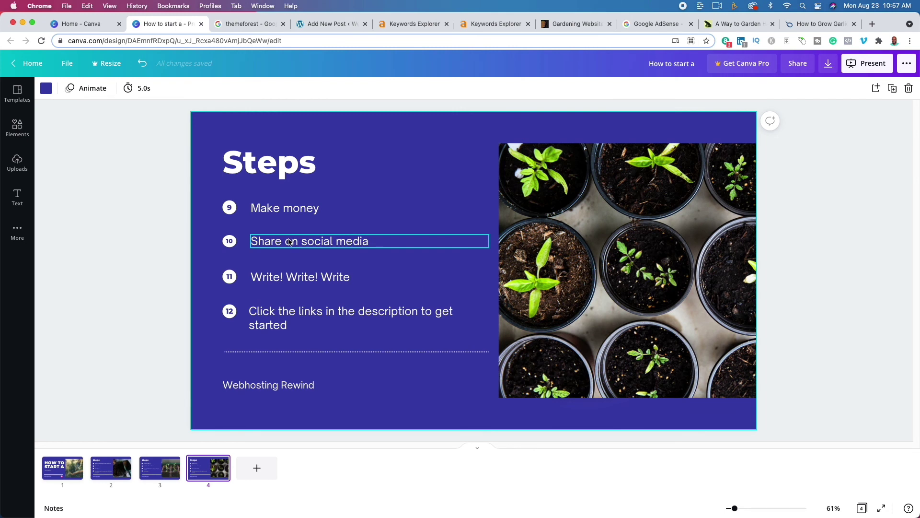